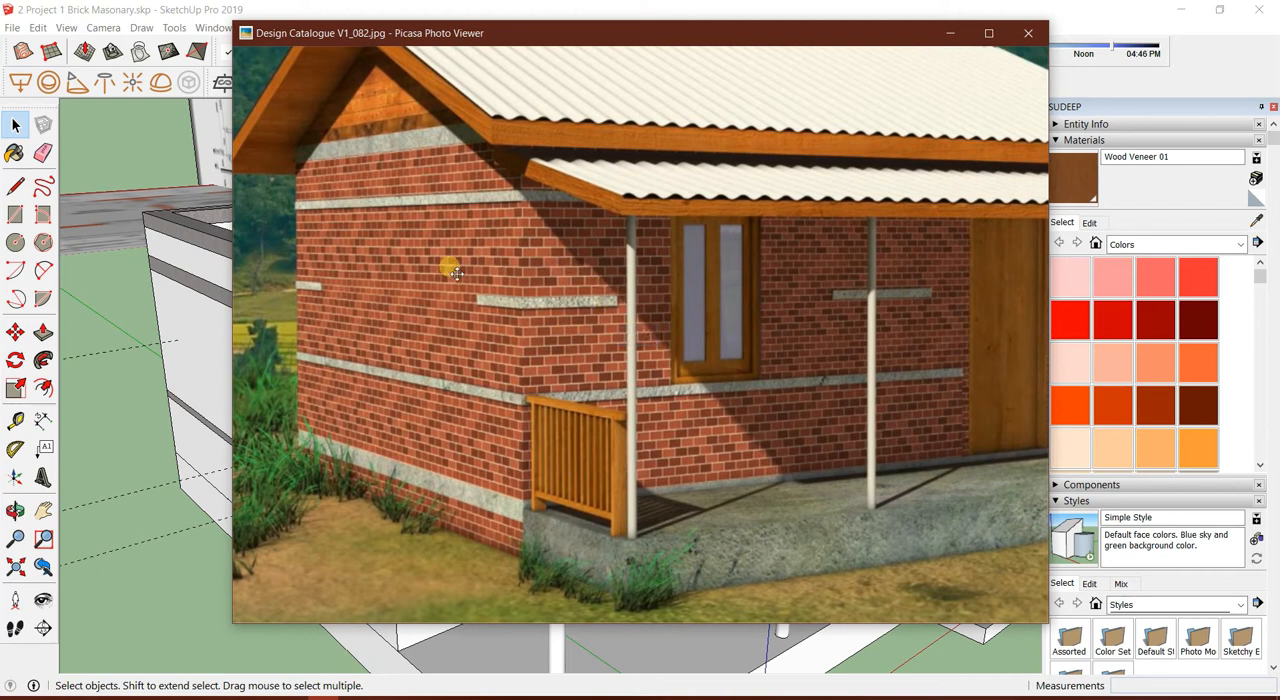
Minimize the reference photo and draw a vertical helper line up the front wall corner from the sill band to the lintel band
click(950, 34)
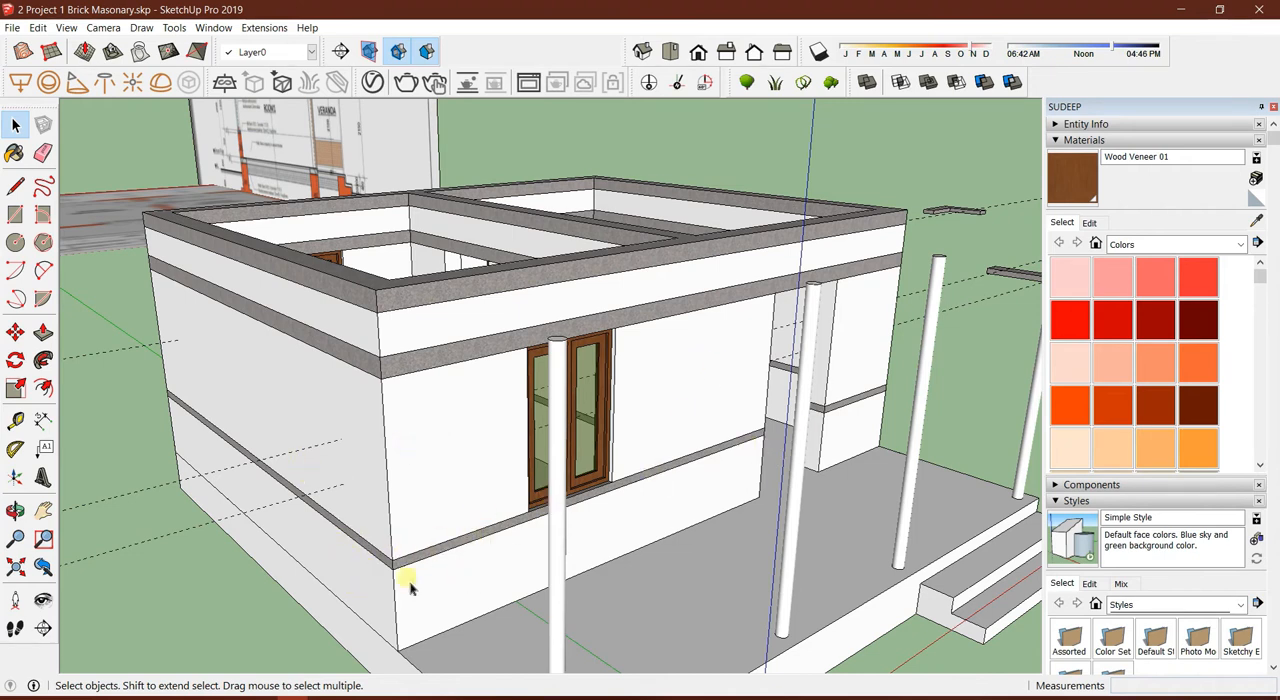
scroll(410, 588, up, 3)
click(391, 551)
middle_drag(391, 551, 457, 520)
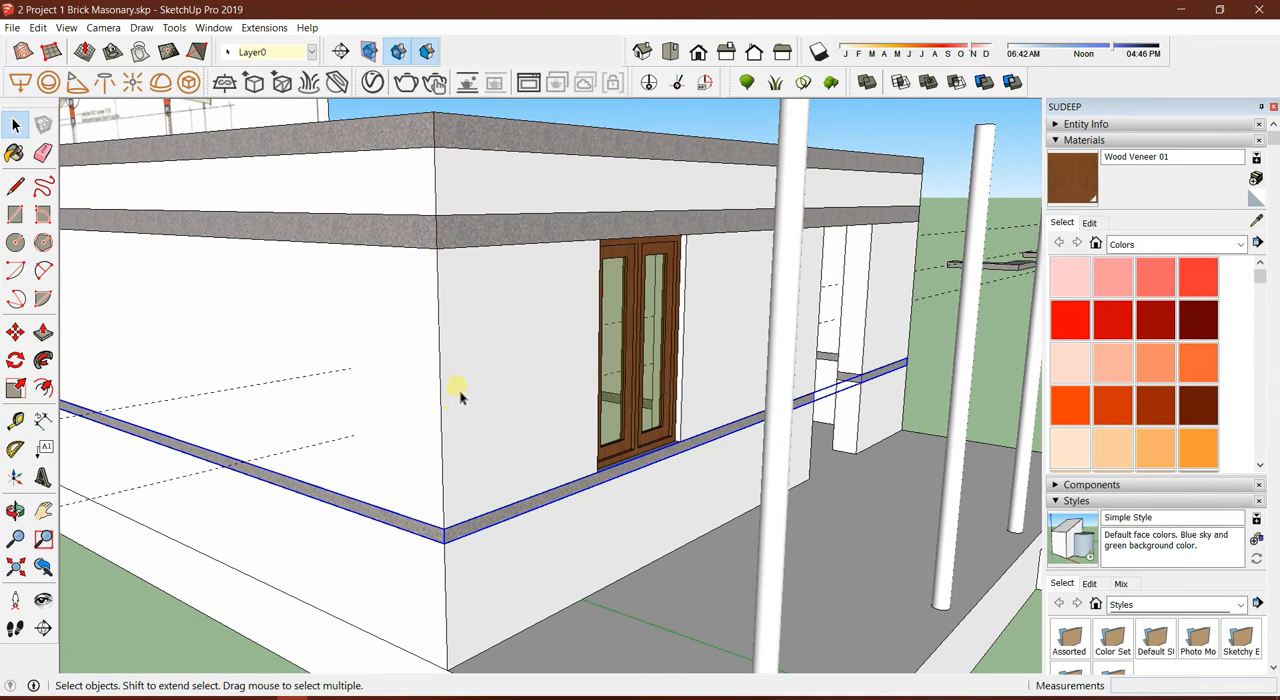
key(l)
click(437, 248)
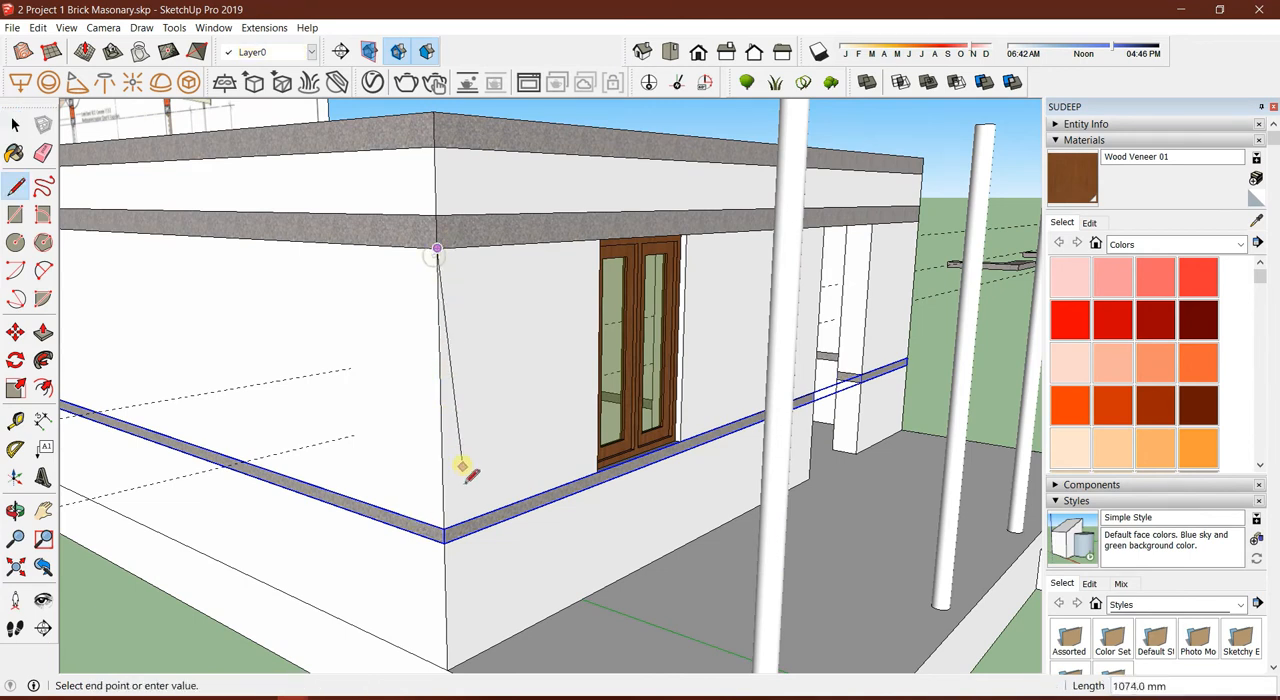
click(446, 528)
key(space)
click(442, 420)
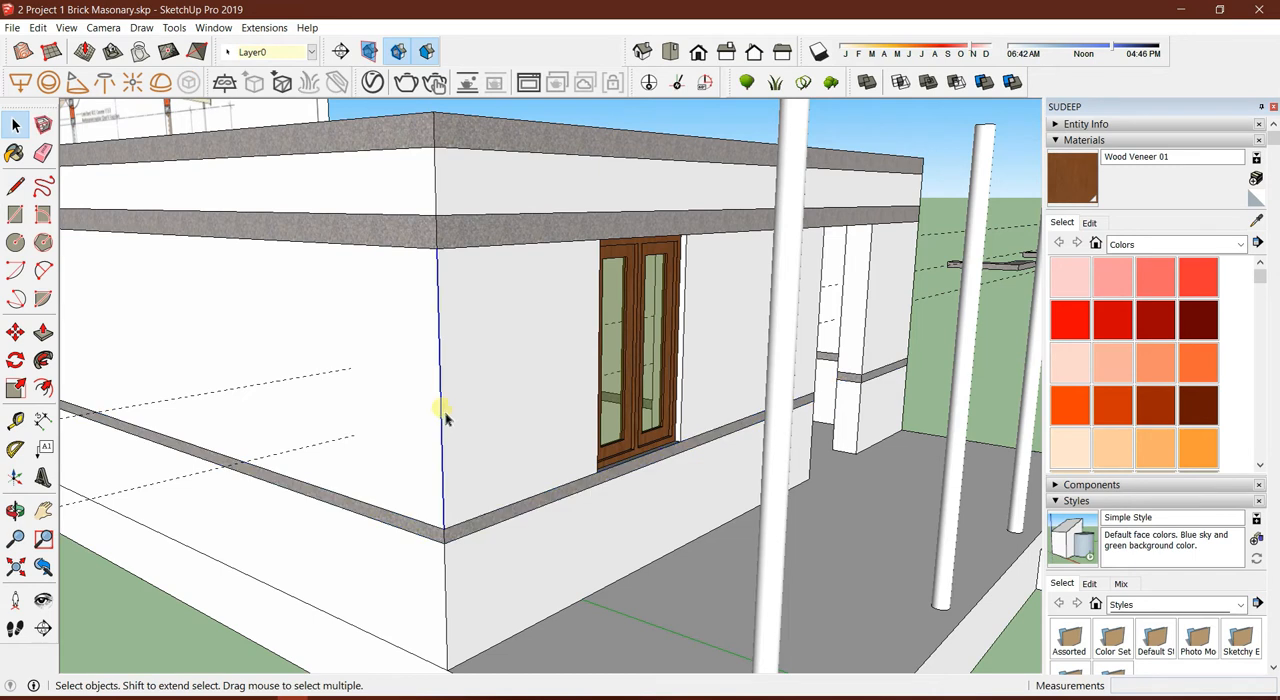
Copy the sill band upward about 713 mm to the midpoint of the vertical helper line
scroll(446, 540, up, 2)
click(443, 536)
scroll(443, 540, up, 3)
key(m)
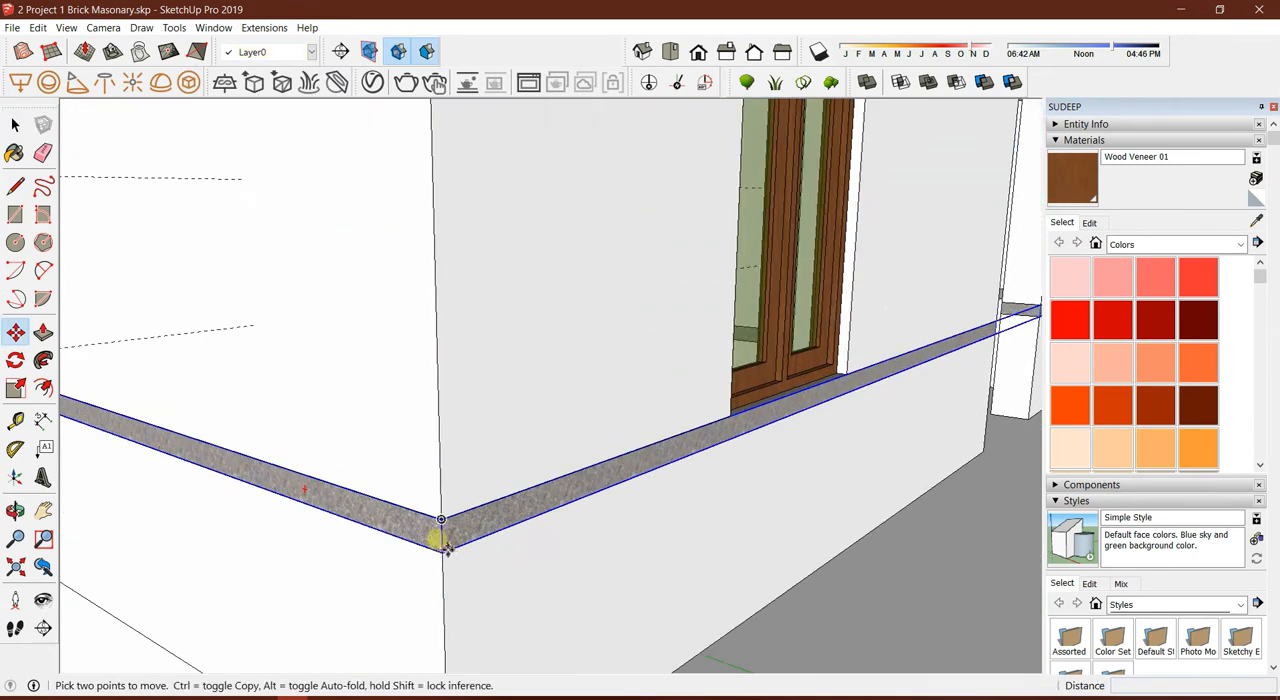
key(ctrl)
click(443, 537)
shift+middle_drag(438, 302, 437, 591)
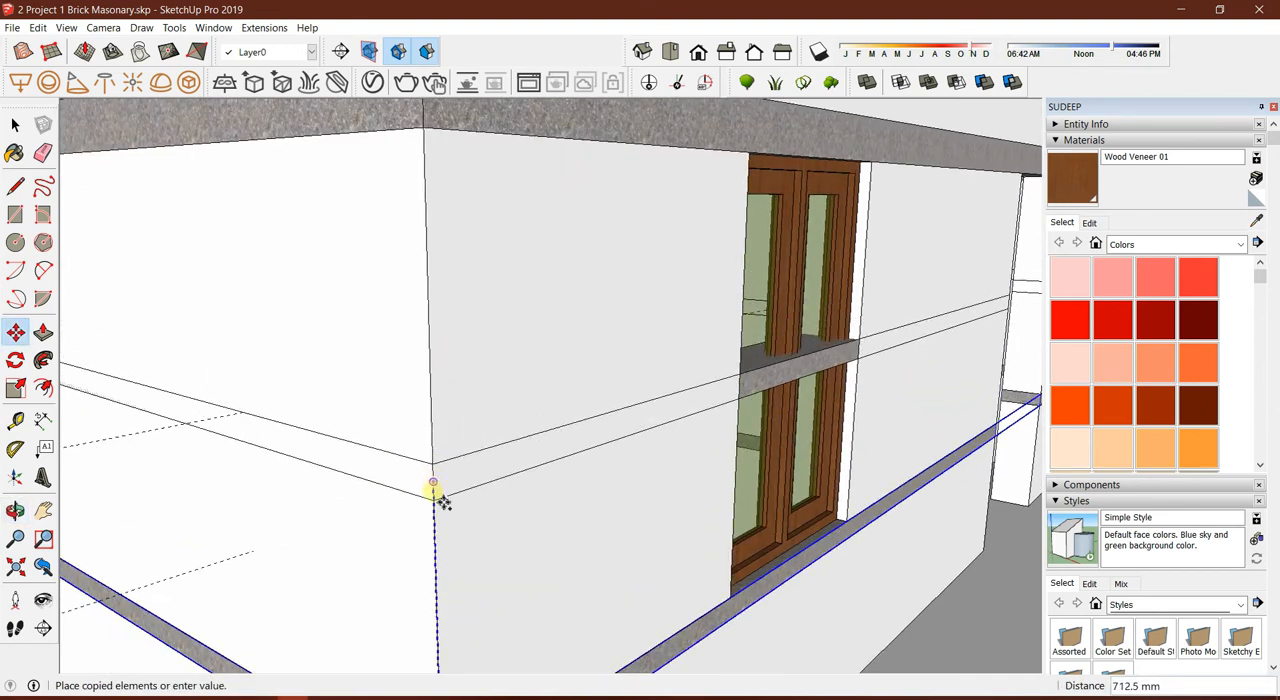
click(434, 488)
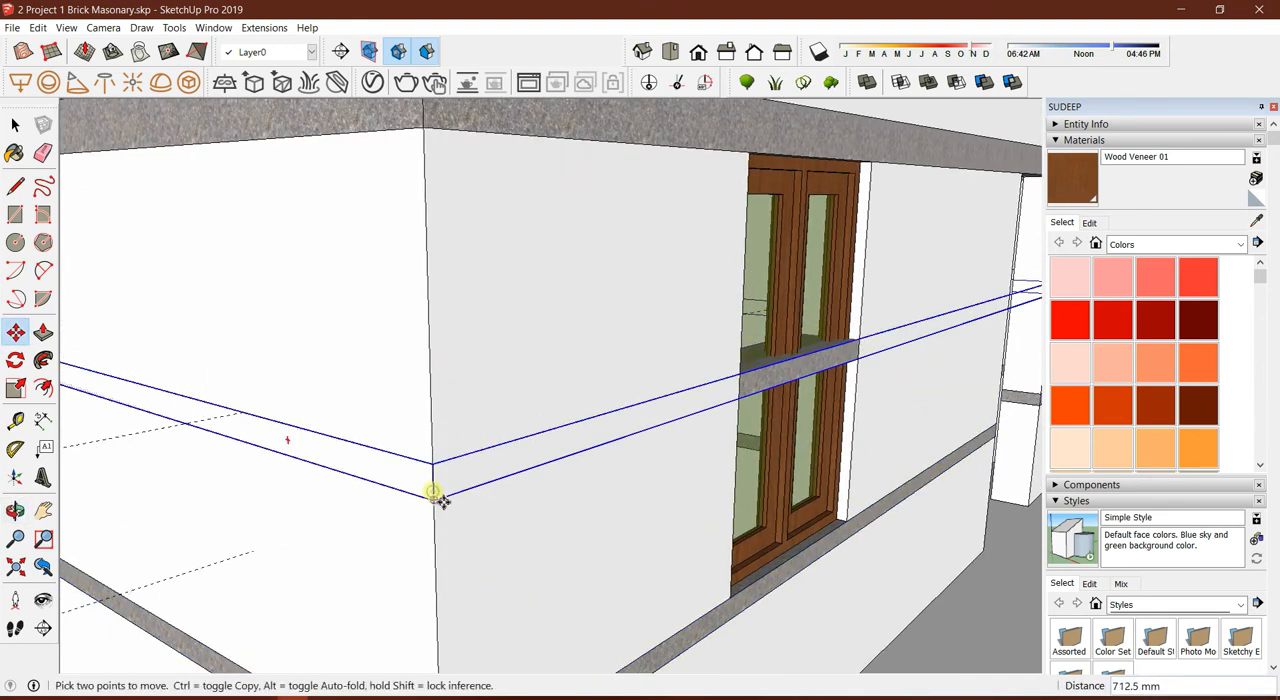
Delete the vertical helper line at the front wall corner
scroll(445, 485, down, 6)
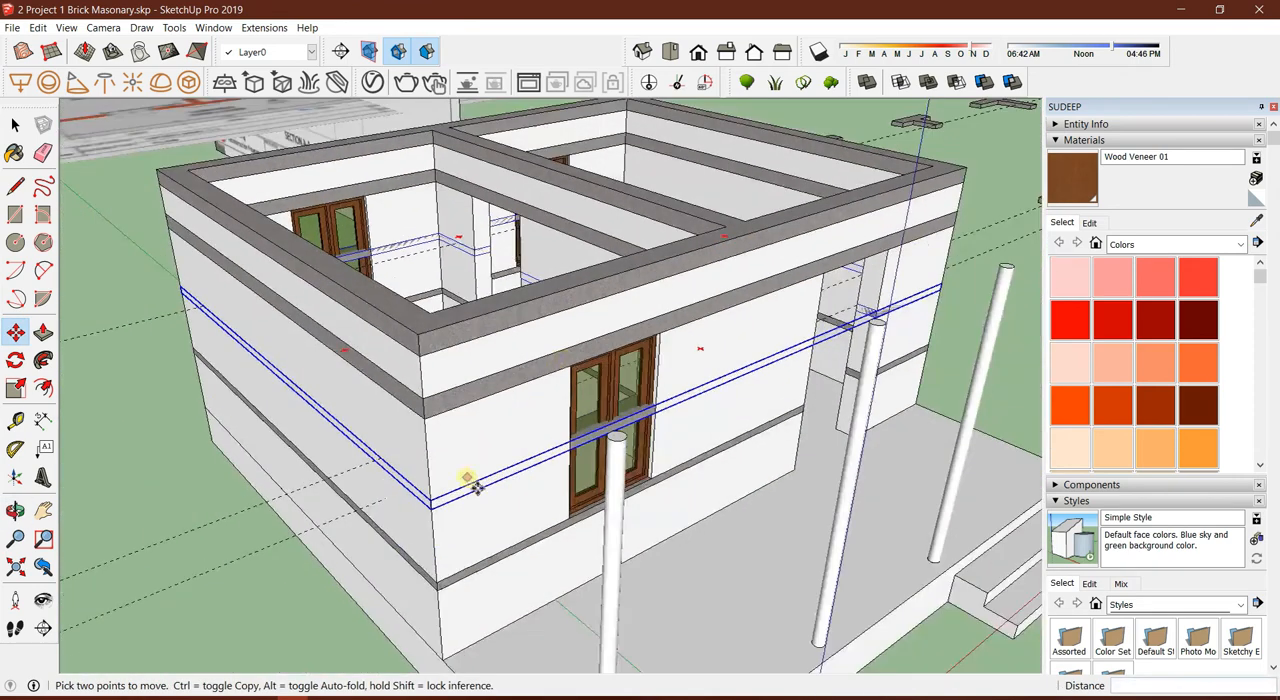
scroll(462, 490, up, 3)
middle_drag(450, 518, 543, 380)
key(space)
scroll(434, 428, up, 3)
scroll(557, 403, up, 3)
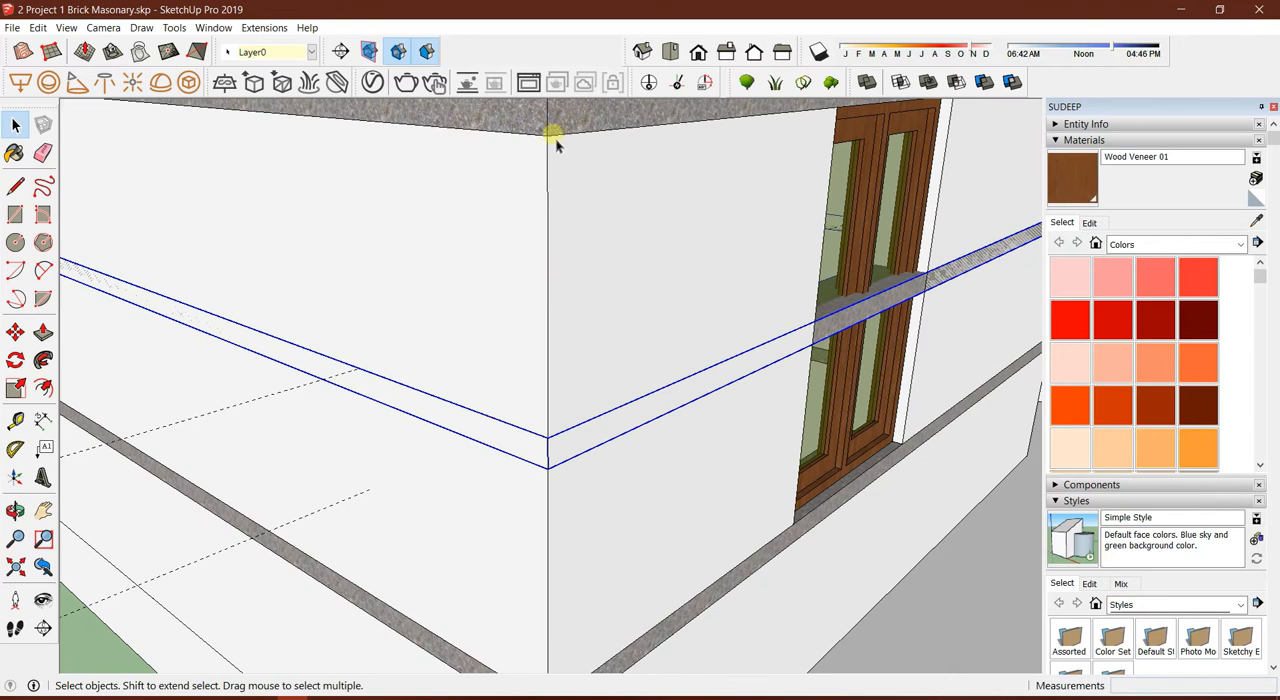
shift+middle_drag(568, 645, 576, 537)
scroll(580, 334, up, 2)
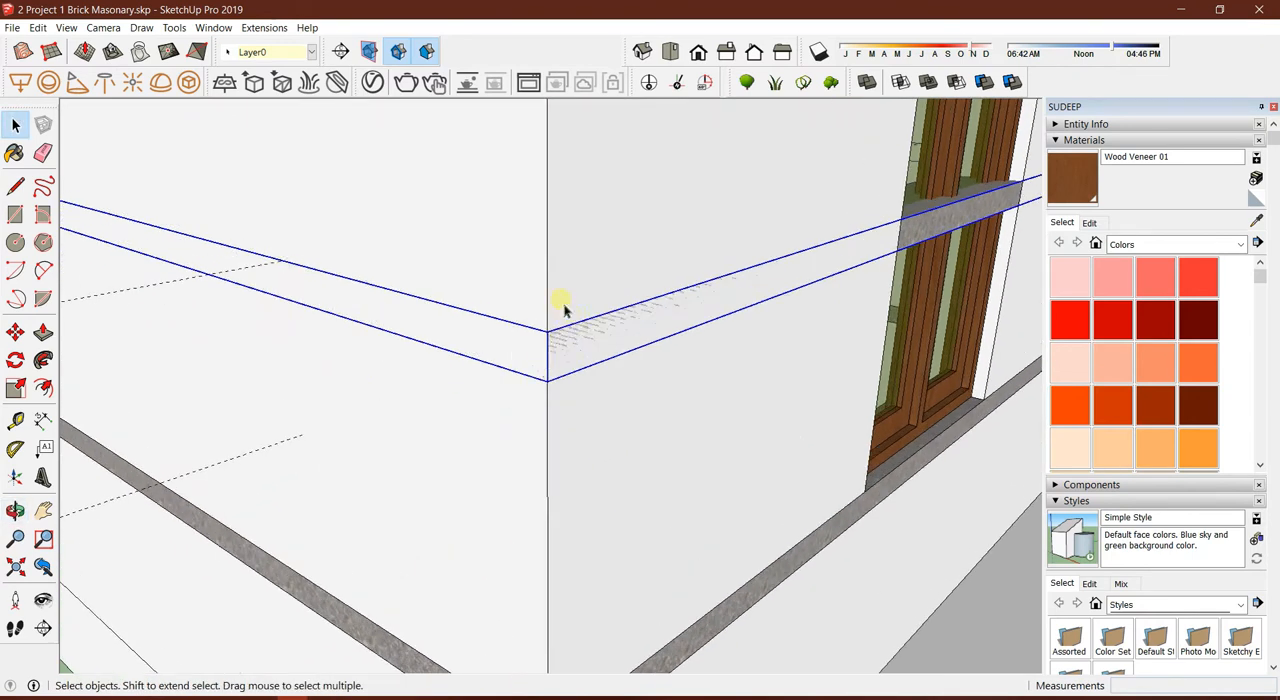
scroll(533, 375, down, 4)
click(540, 328)
scroll(540, 328, down, 4)
scroll(539, 315, up, 4)
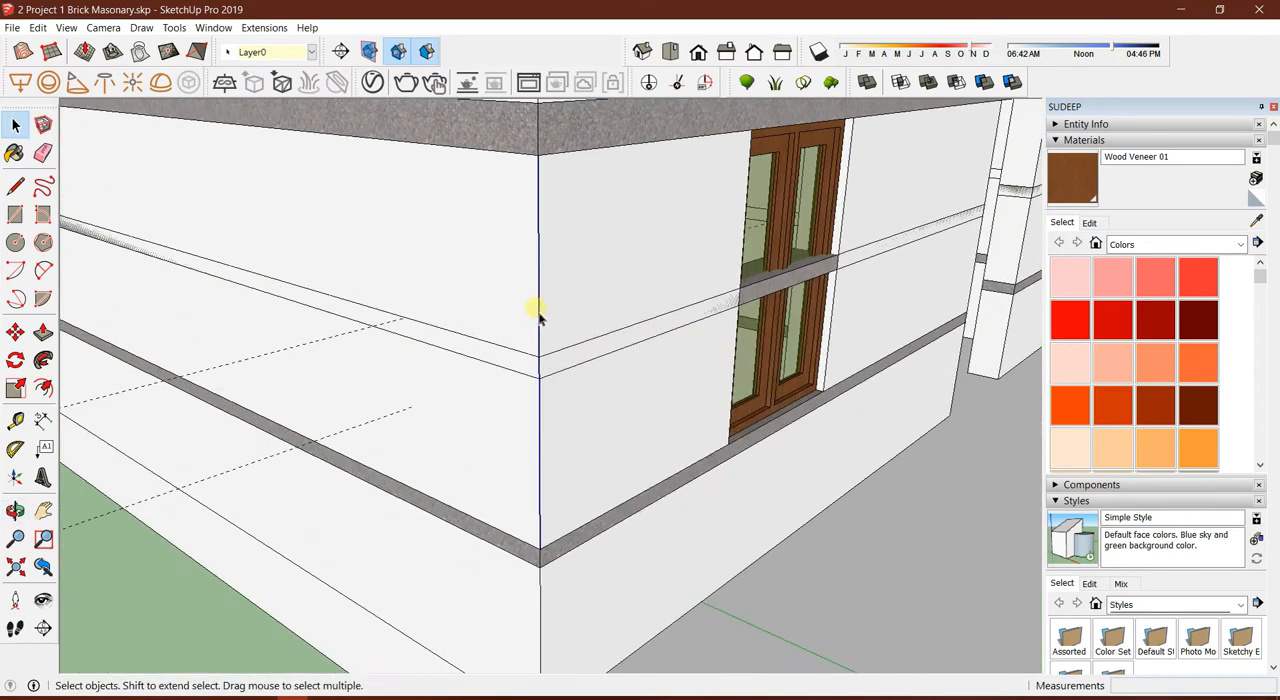
key(Delete)
scroll(541, 338, down, 2)
Open the copied middle band for editing and turn off hiding the rest of the model
middle_drag(603, 343, 497, 362)
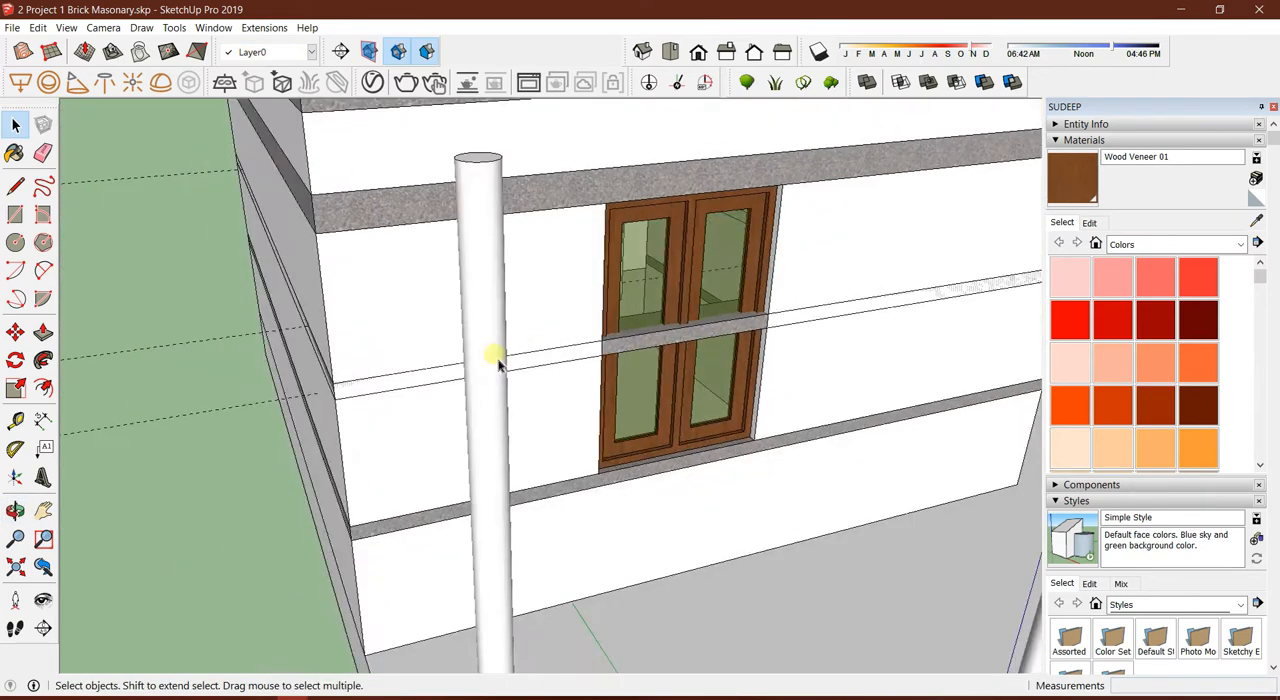
scroll(650, 358, up, 4)
scroll(380, 357, down, 5)
middle_drag(608, 357, 640, 408)
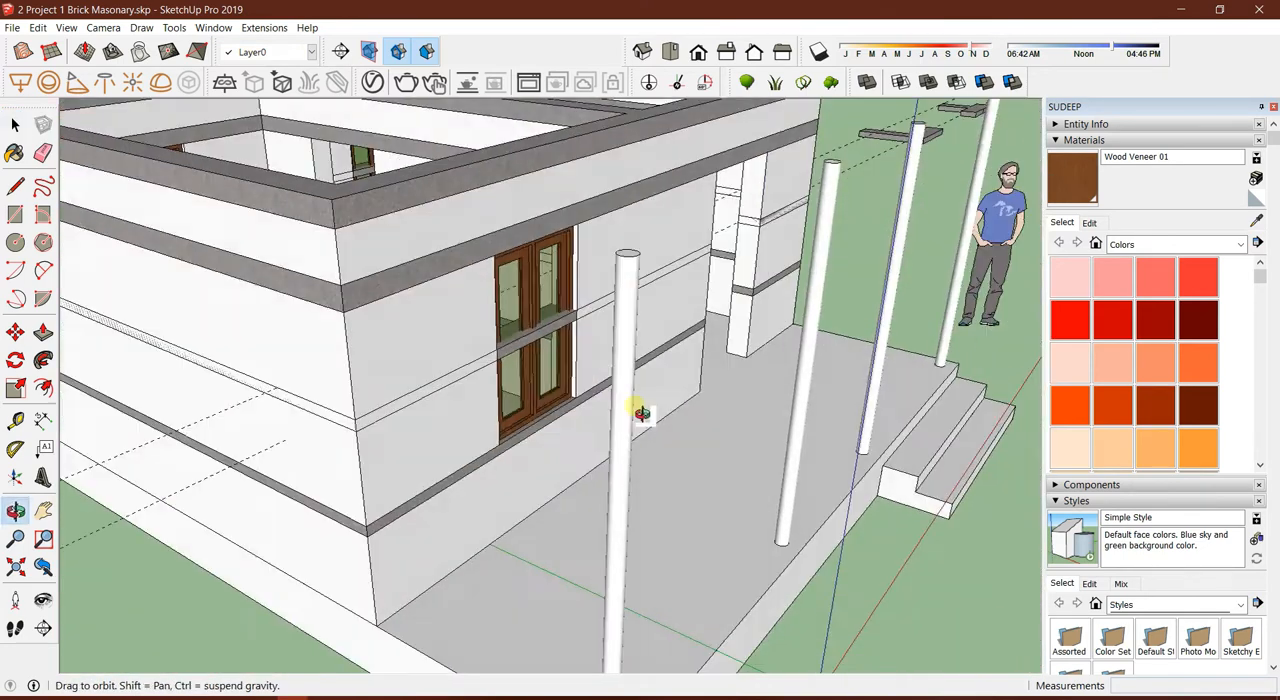
scroll(390, 418, up, 4)
scroll(390, 420, up, 3)
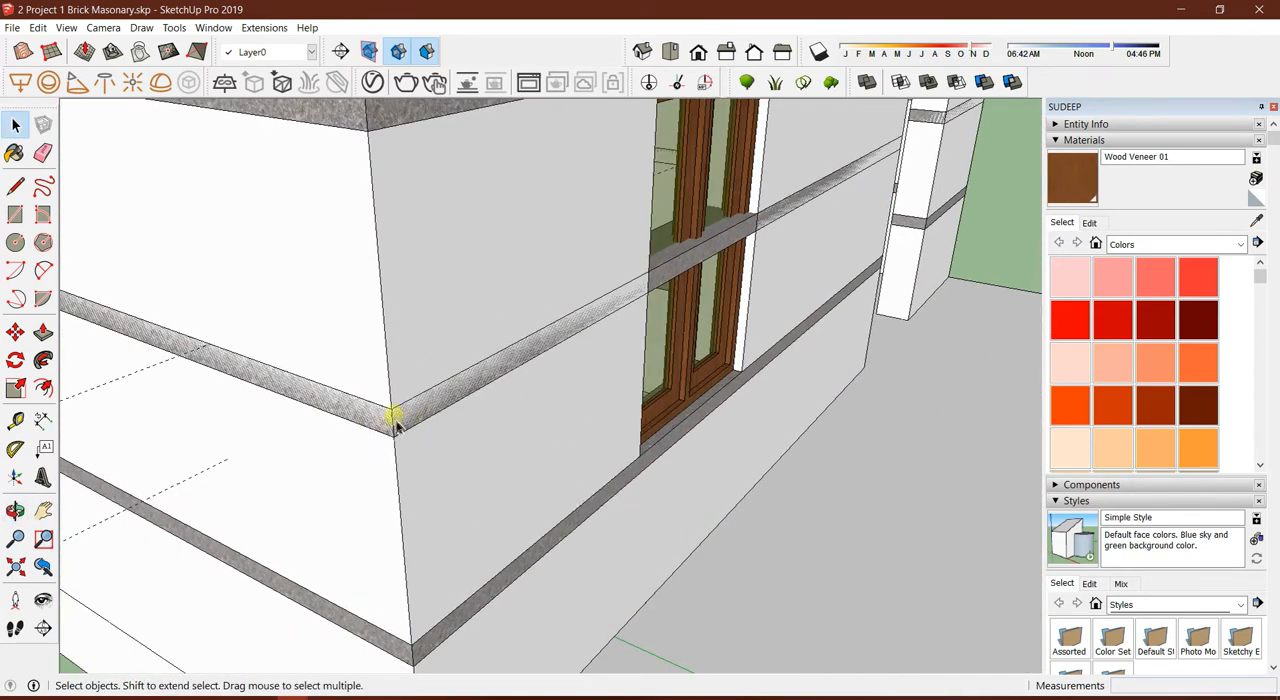
middle_drag(505, 383, 547, 462)
middle_drag(333, 420, 872, 340)
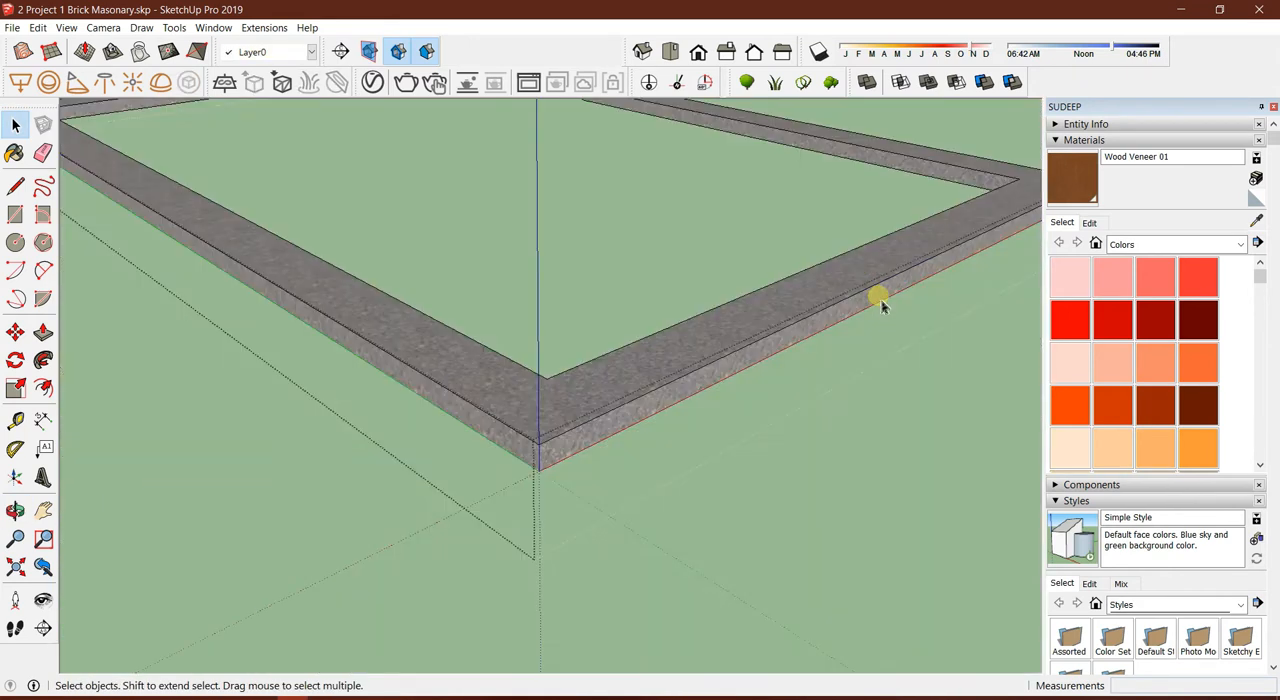
mouse_move(880, 297)
middle_down()
mouse_move(629, 366)
mouse_move(871, 305)
middle_up()
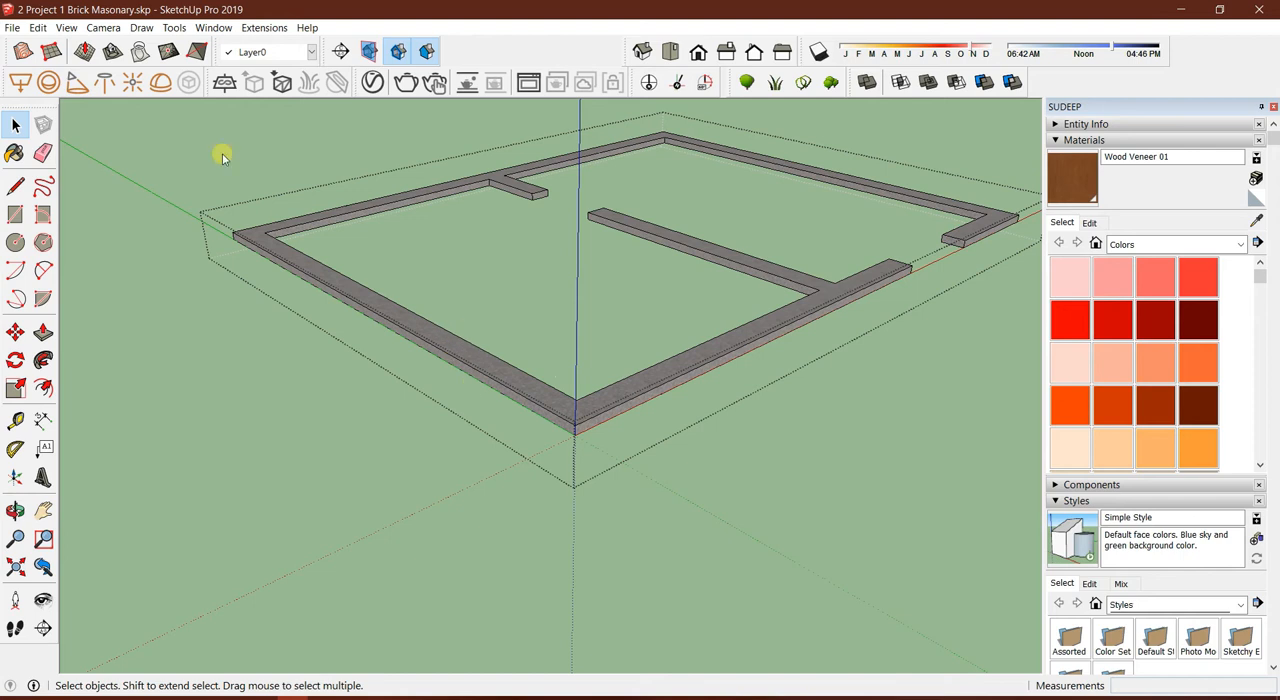
click(66, 27)
mouse_move(170, 252)
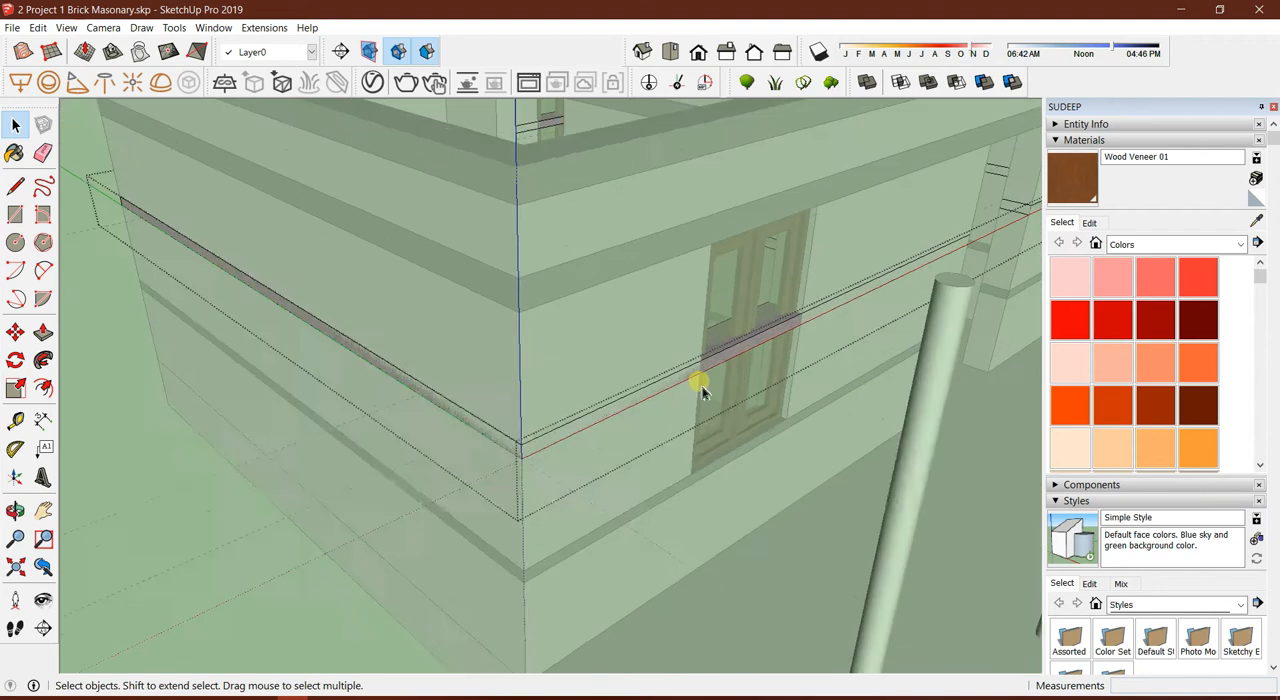
Place guides 900 mm from the front corner on both outer faces of the middle band
scroll(560, 454, up, 3)
key(t)
scroll(380, 474, up, 2)
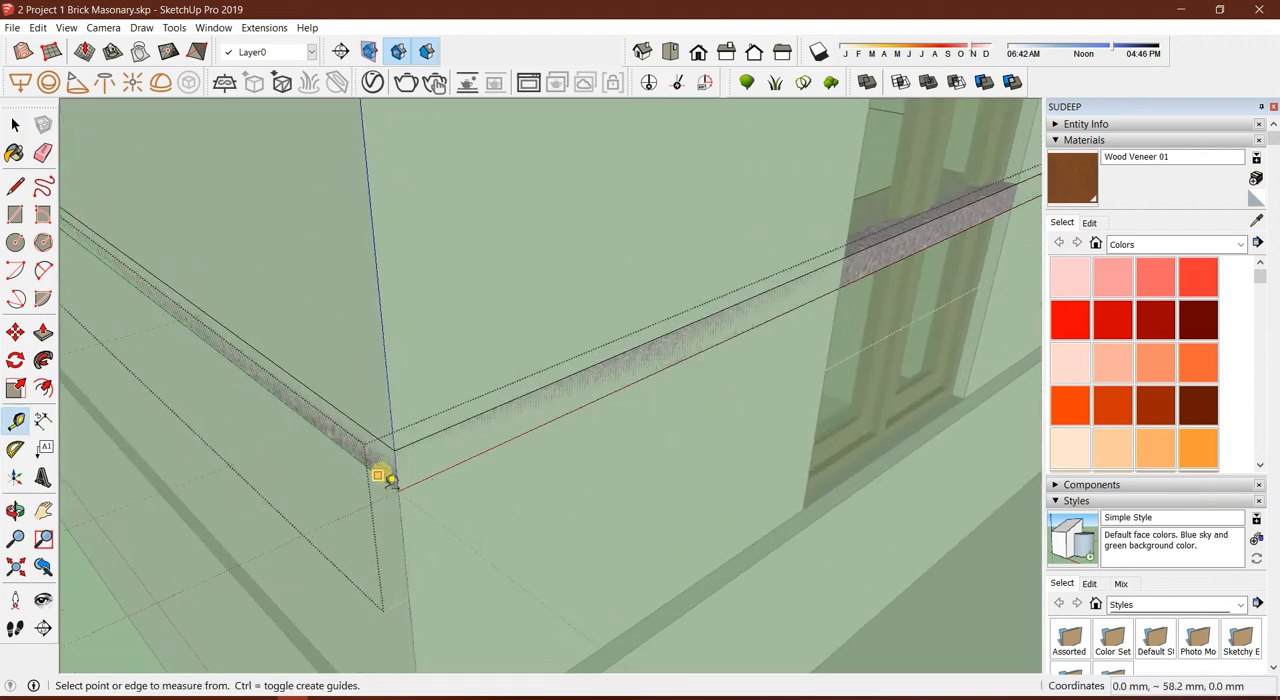
click(397, 472)
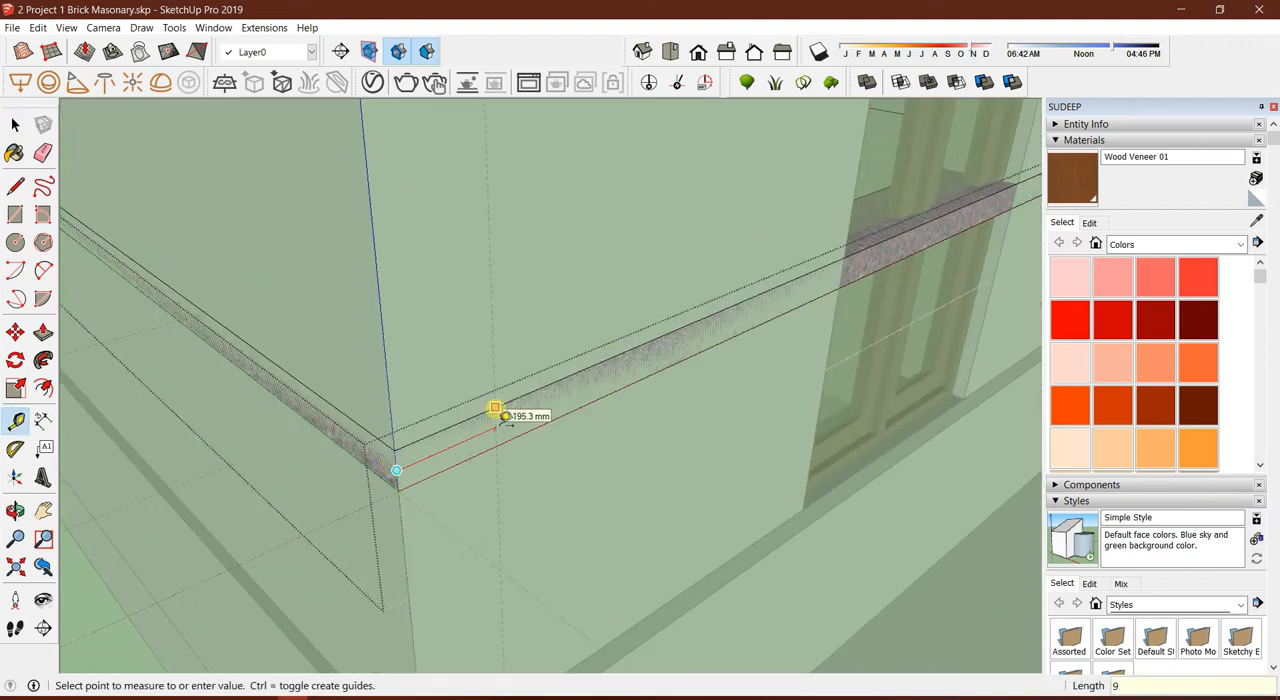
text(900)
key(Return)
middle_drag(495, 410, 586, 420)
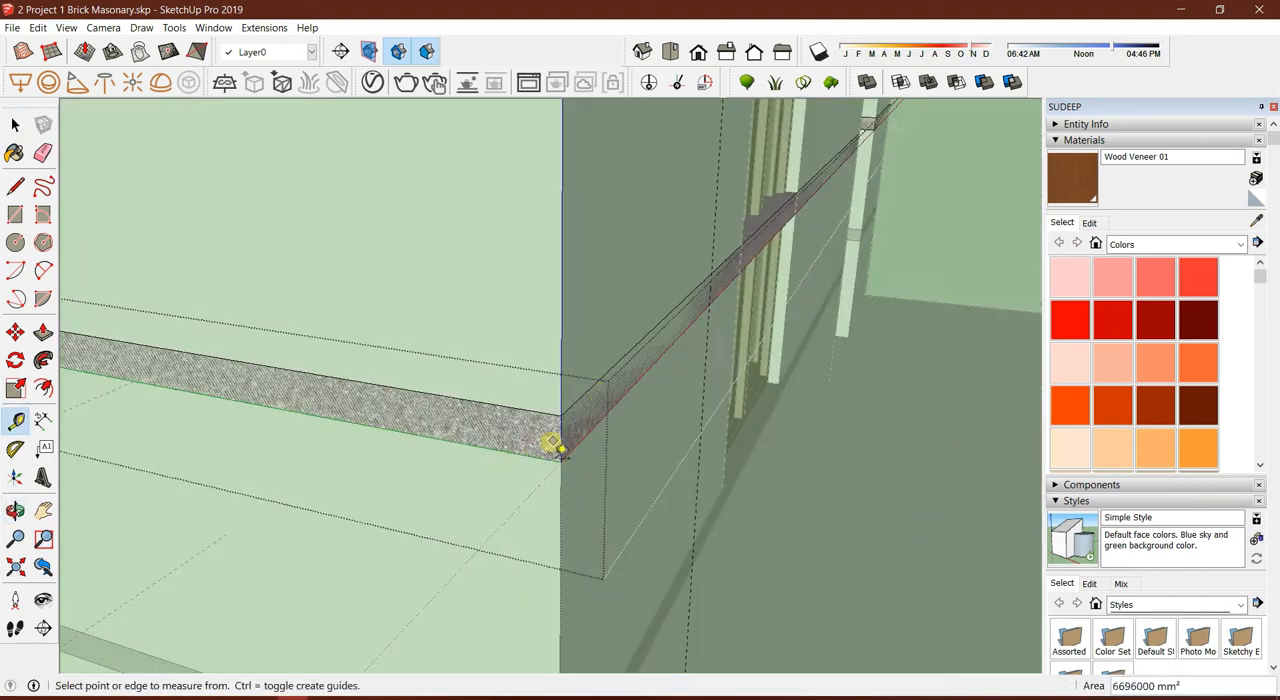
click(561, 440)
key(Return)
Draw vertical lines across the middle band where the two guides cross its outer faces
scroll(442, 364, down, 2)
key(l)
scroll(270, 400, up, 1)
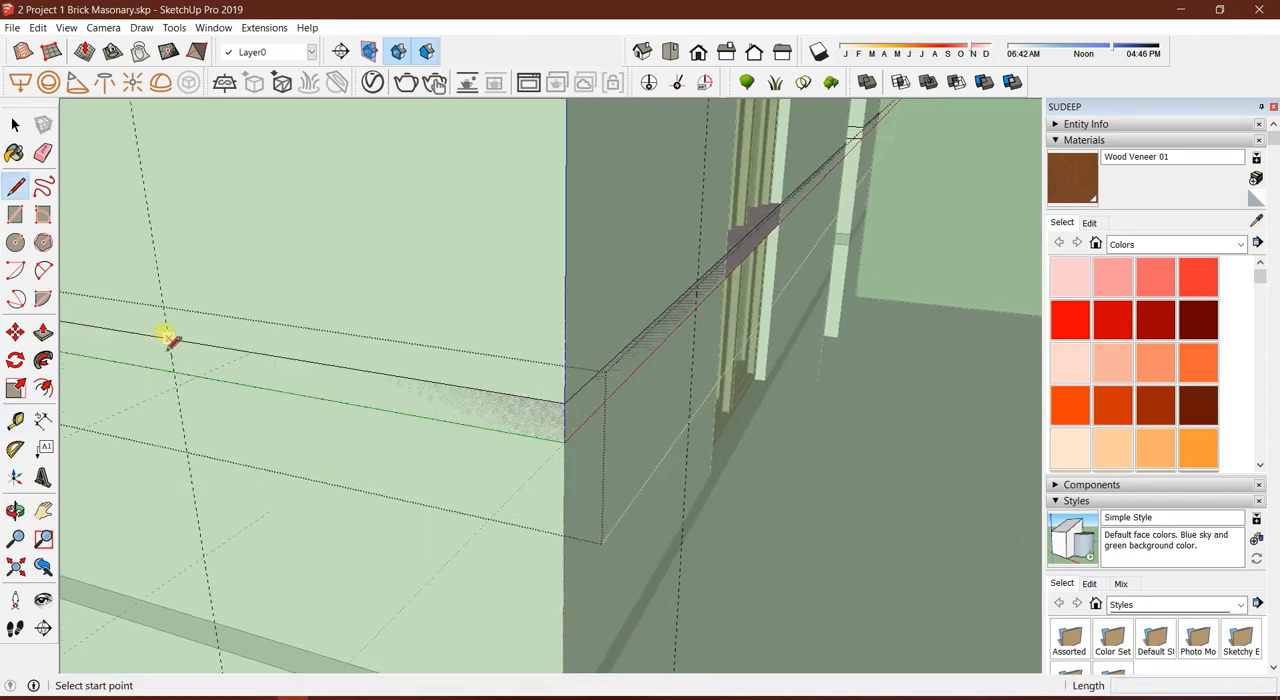
click(168, 337)
middle_drag(175, 383, 728, 320)
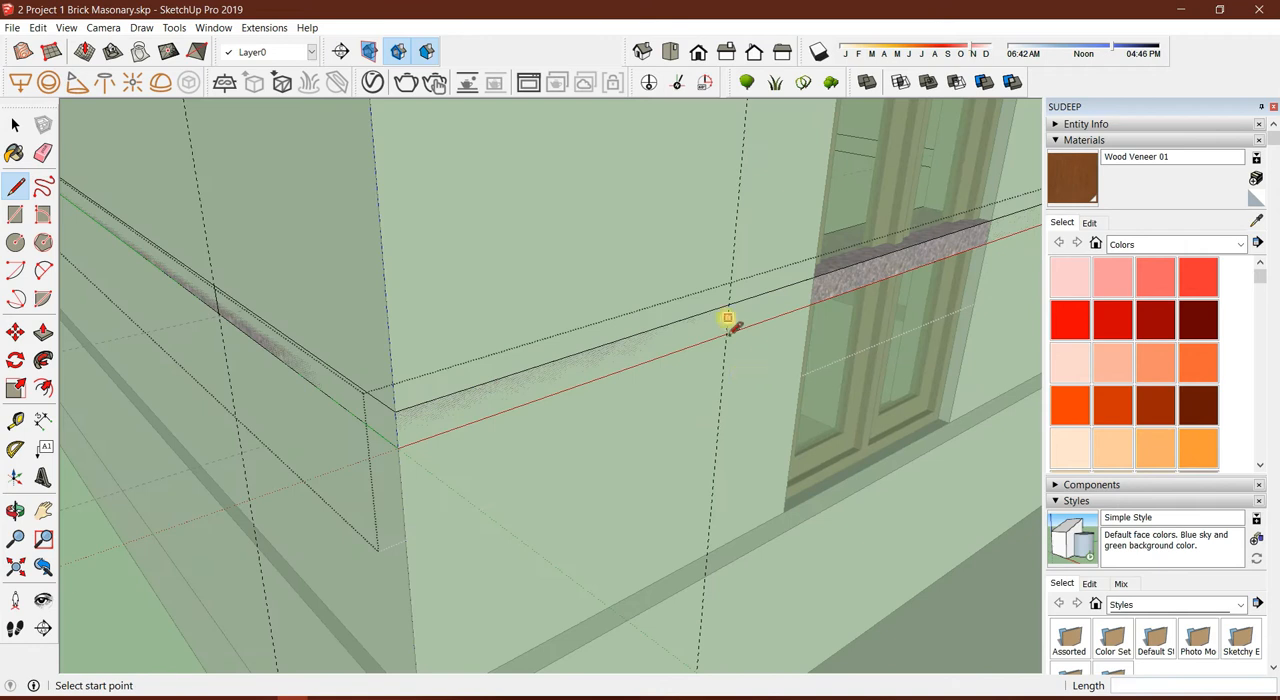
click(728, 334)
key(space)
Copy the band's vertical edge at the other end of the side wall 900 mm along that wall
scroll(733, 341, down, 5)
middle_drag(545, 396, 391, 371)
scroll(400, 378, up, 5)
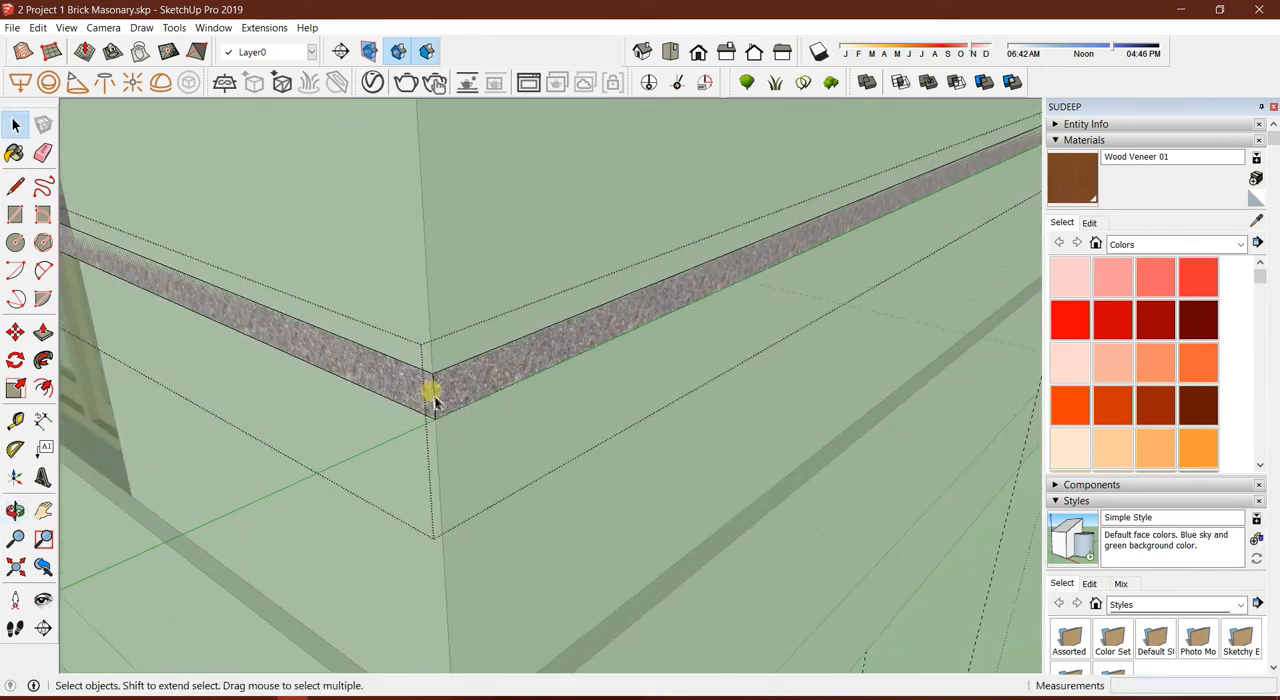
key(m)
key(ctrl)
click(431, 375)
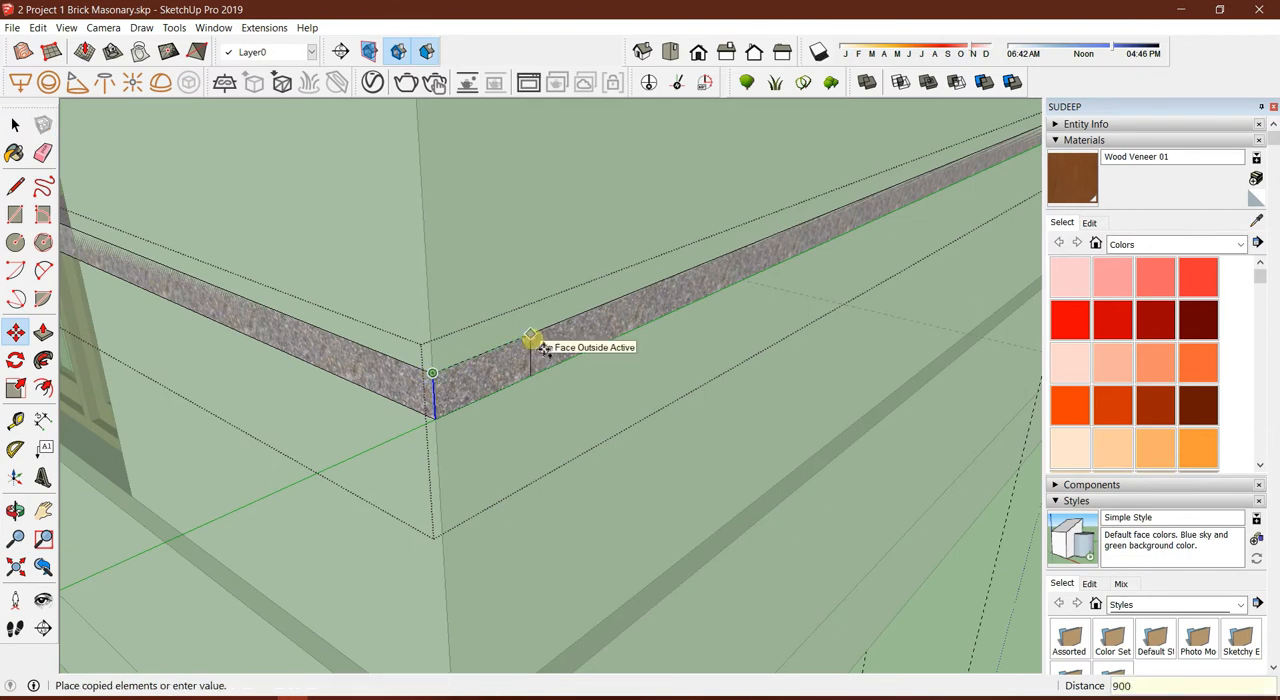
key(Return)
key(space)
Copy the same corner edge 900 mm along the band on the adjoining window wall
middle_drag(434, 400, 600, 402)
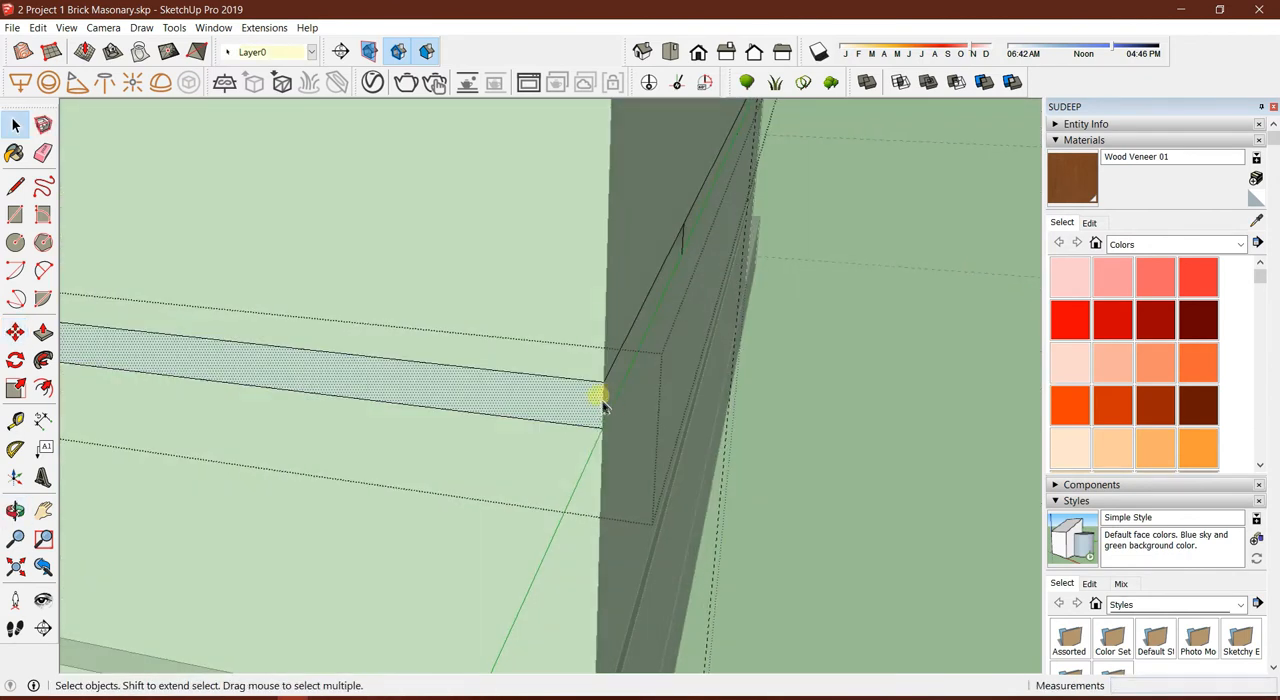
key(Escape)
key(m)
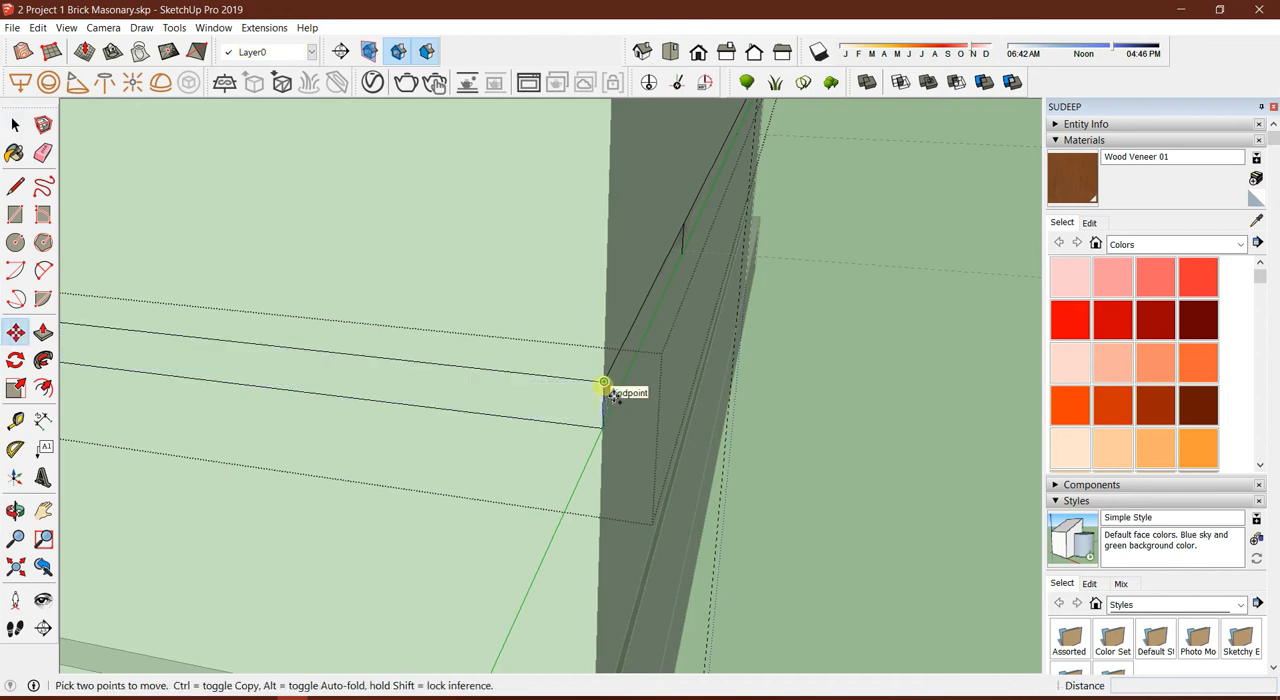
key(ctrl)
click(604, 382)
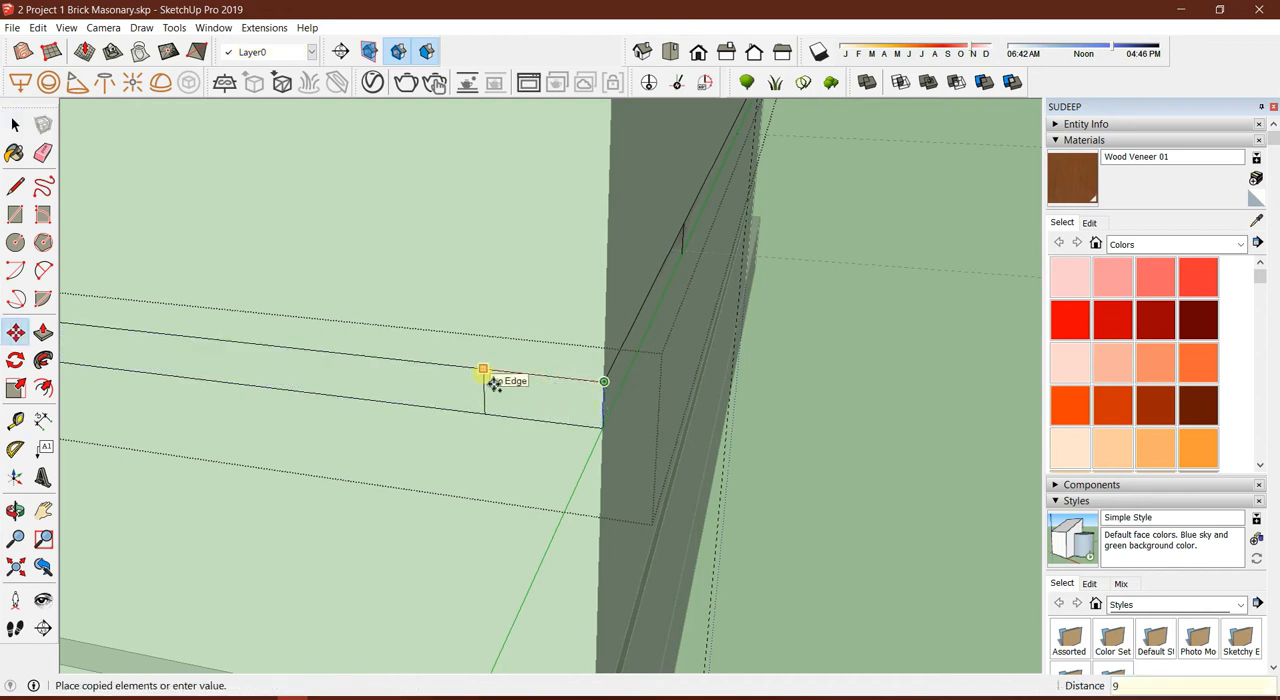
key(Return)
scroll(660, 391, down, 6)
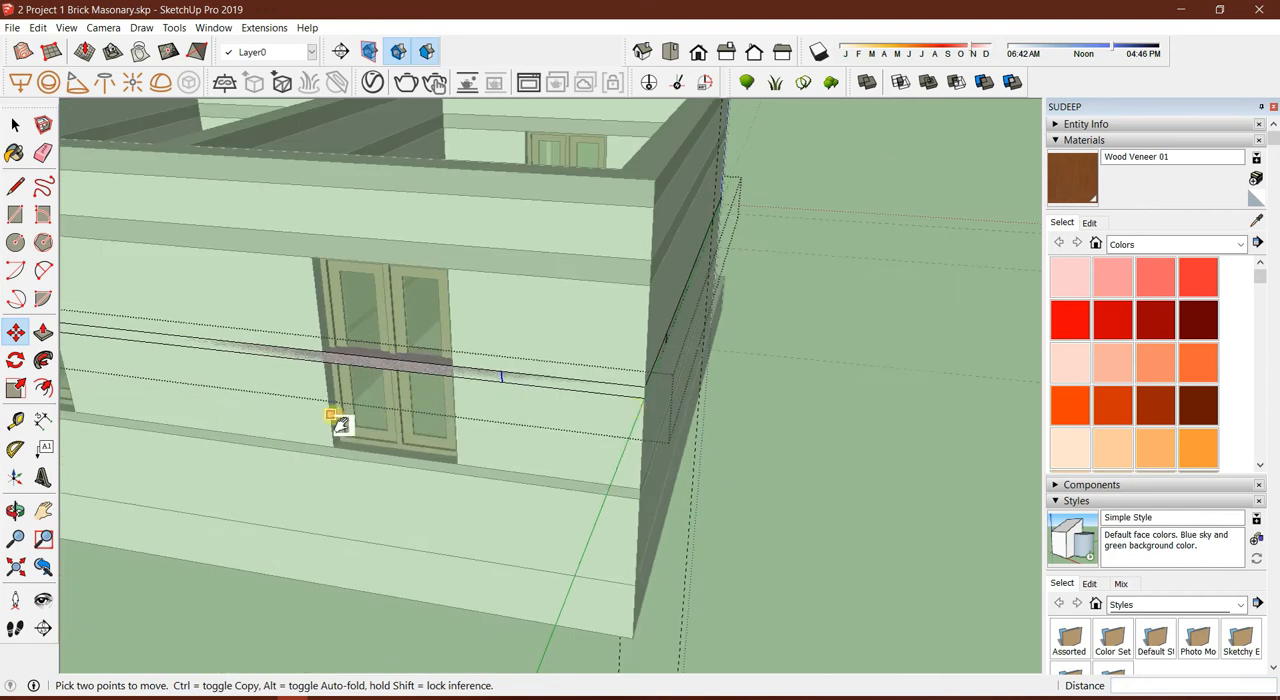
Draw a line along the band's top edge between the two neighbouring windows
middle_drag(334, 418, 509, 381)
scroll(515, 383, up, 6)
key(space)
scroll(506, 374, down, 1)
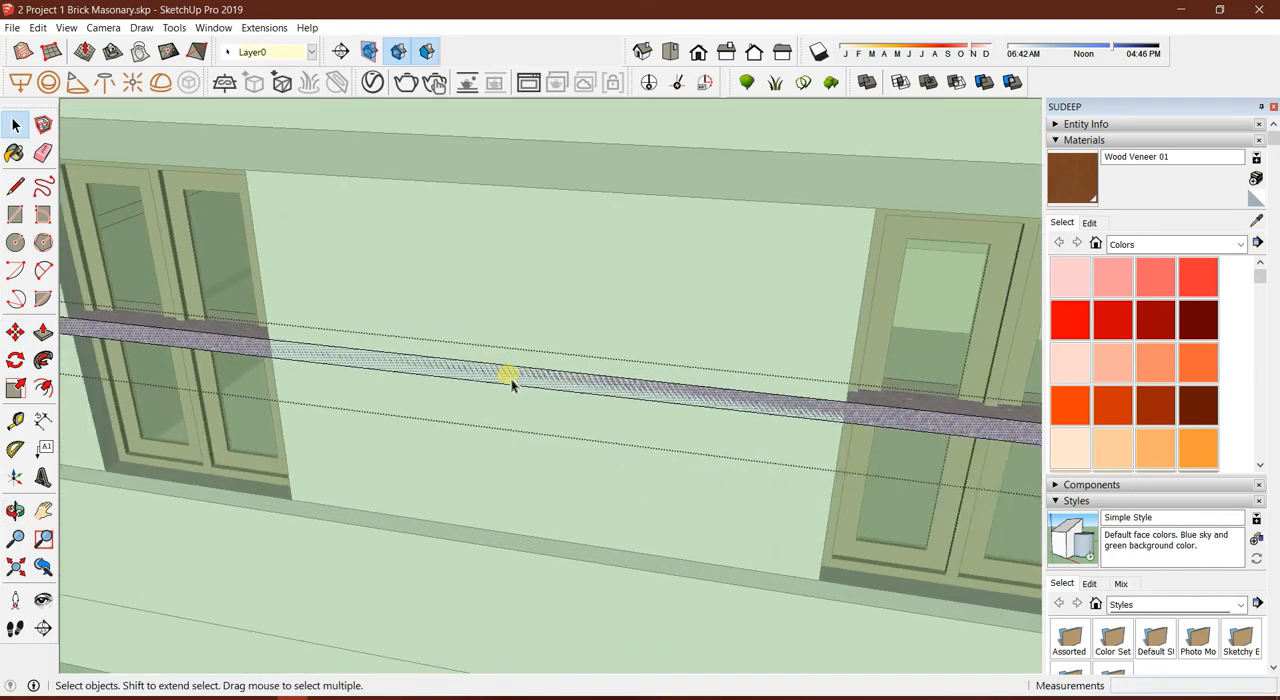
key(l)
click(270, 340)
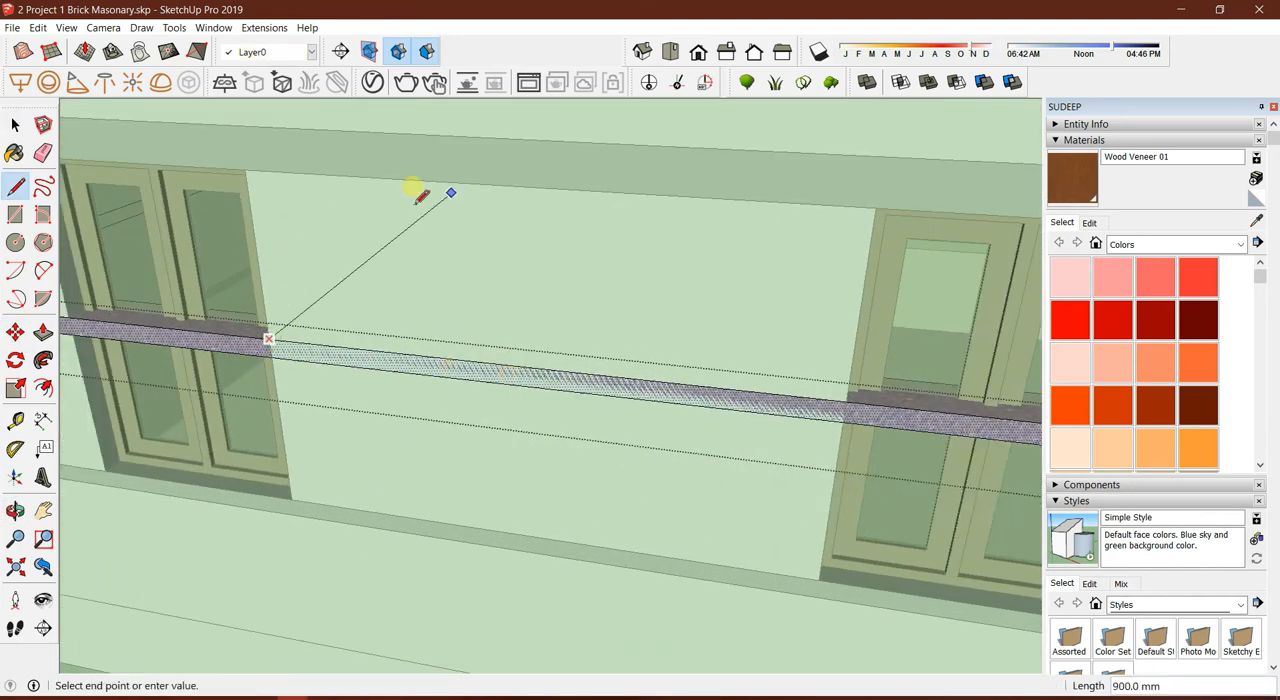
click(843, 401)
key(space)
click(554, 372)
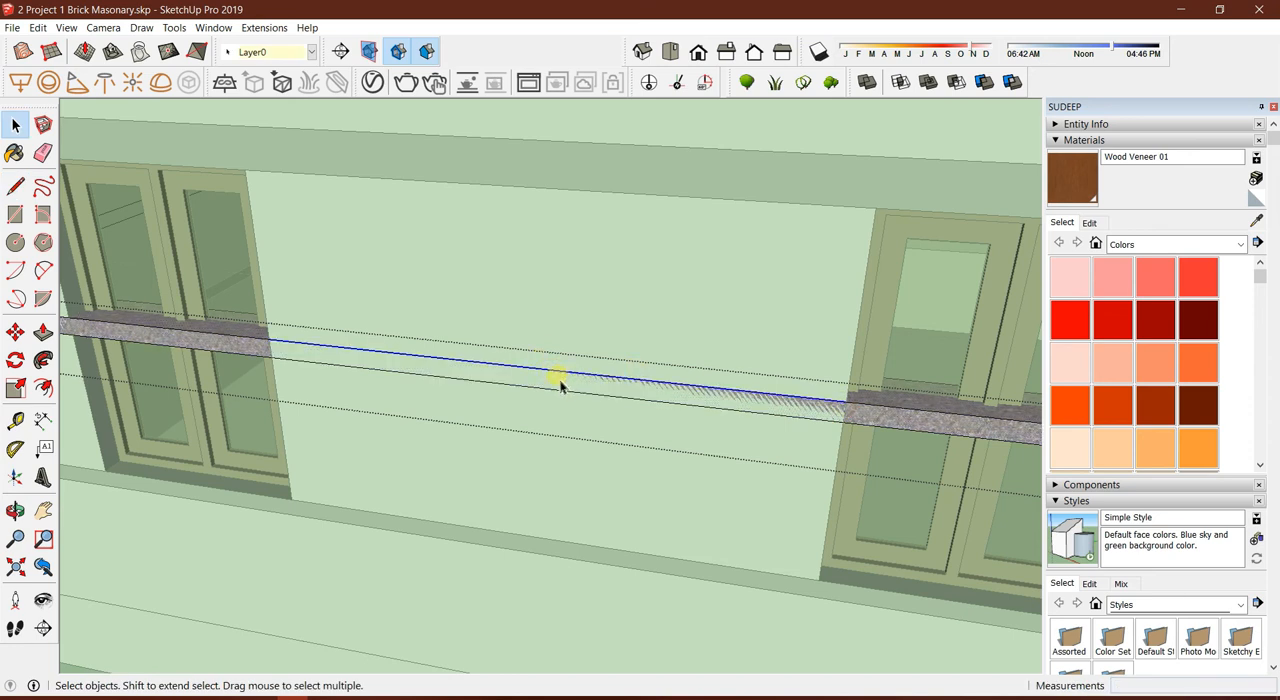
Draw a vertical line across the band at the midpoint between the two windows
key(l)
click(534, 369)
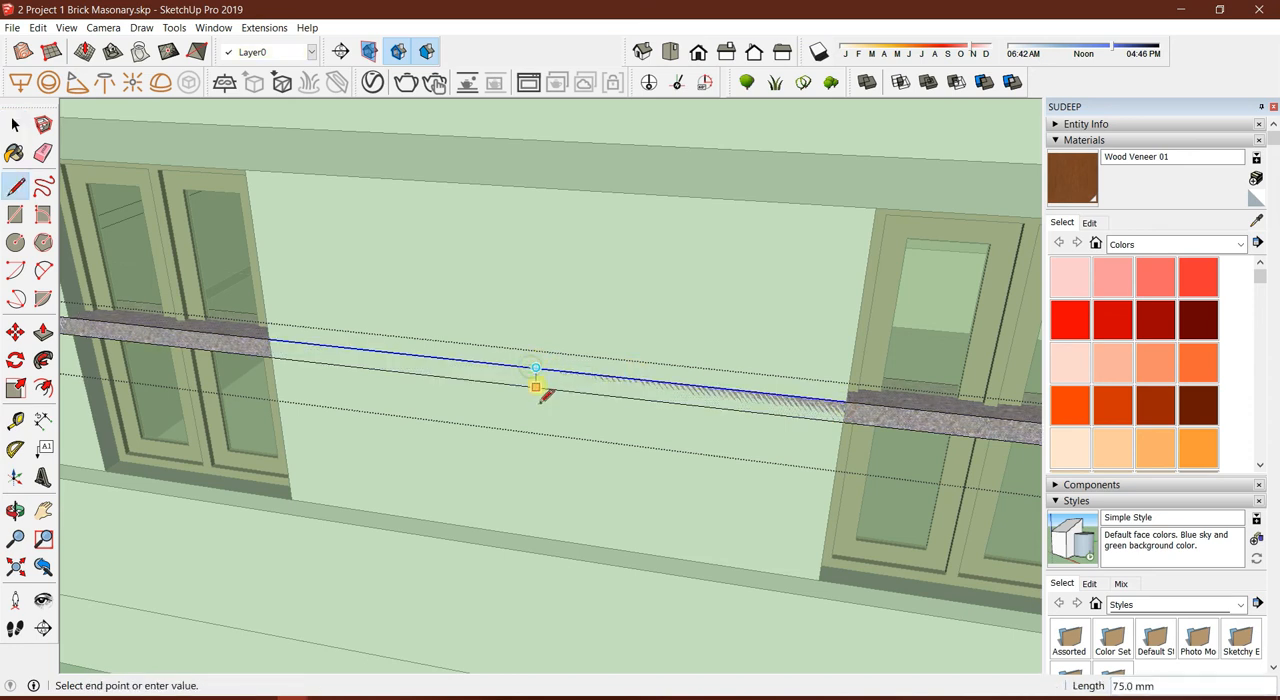
scroll(535, 386, up, 1)
click(535, 386)
scroll(535, 386, up, 3)
key(space)
click(535, 382)
Copy the midpoint line 450 mm toward one window, and copy that line 900 mm back toward the other window
scroll(535, 388, down, 3)
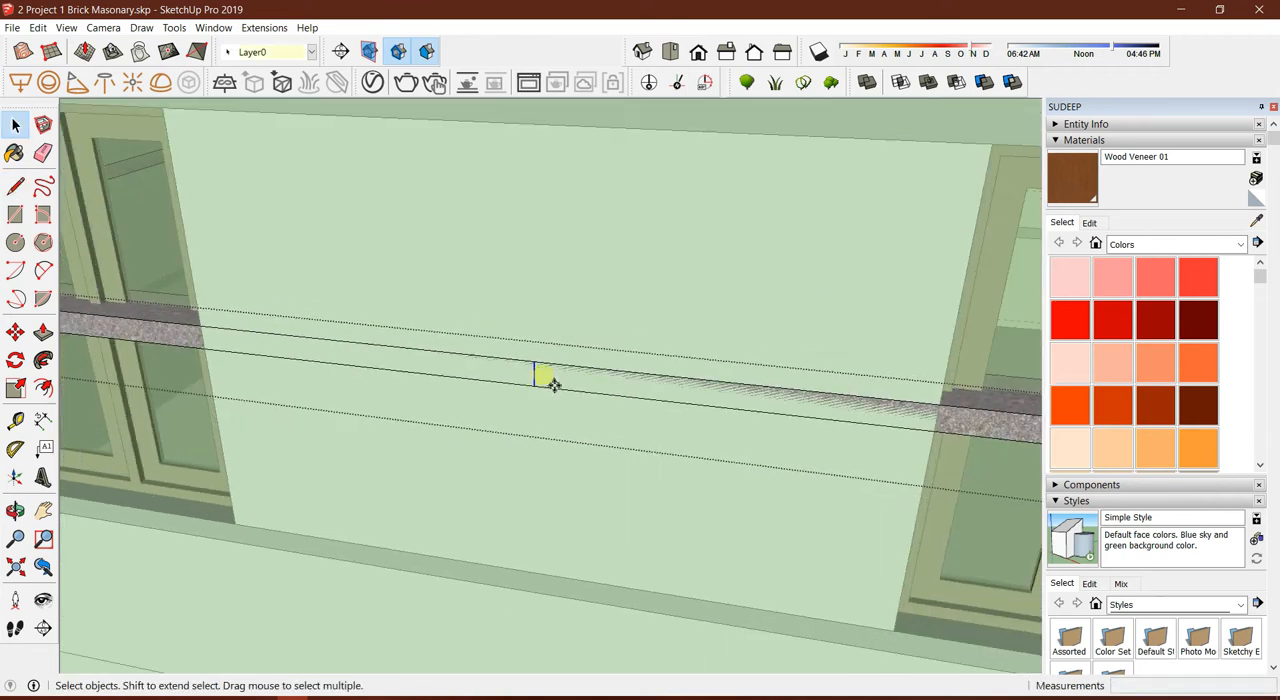
key(m)
key(ctrl)
click(534, 361)
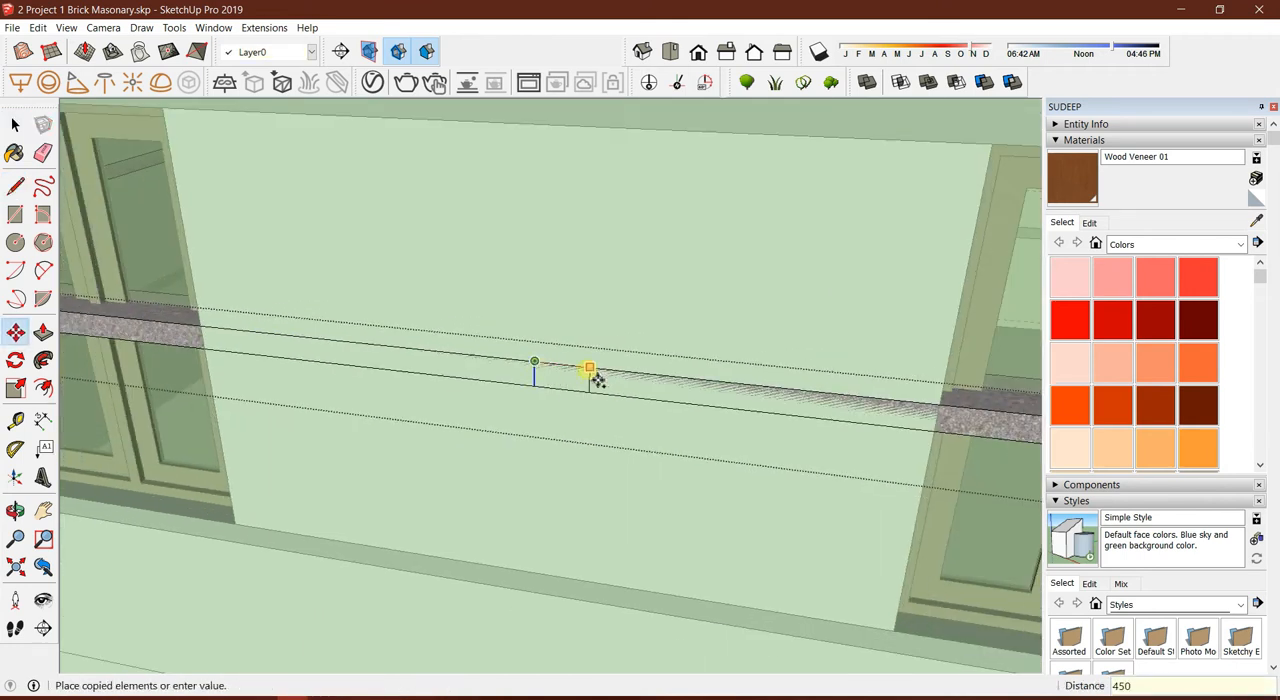
text(450)
key(Return)
click(699, 378)
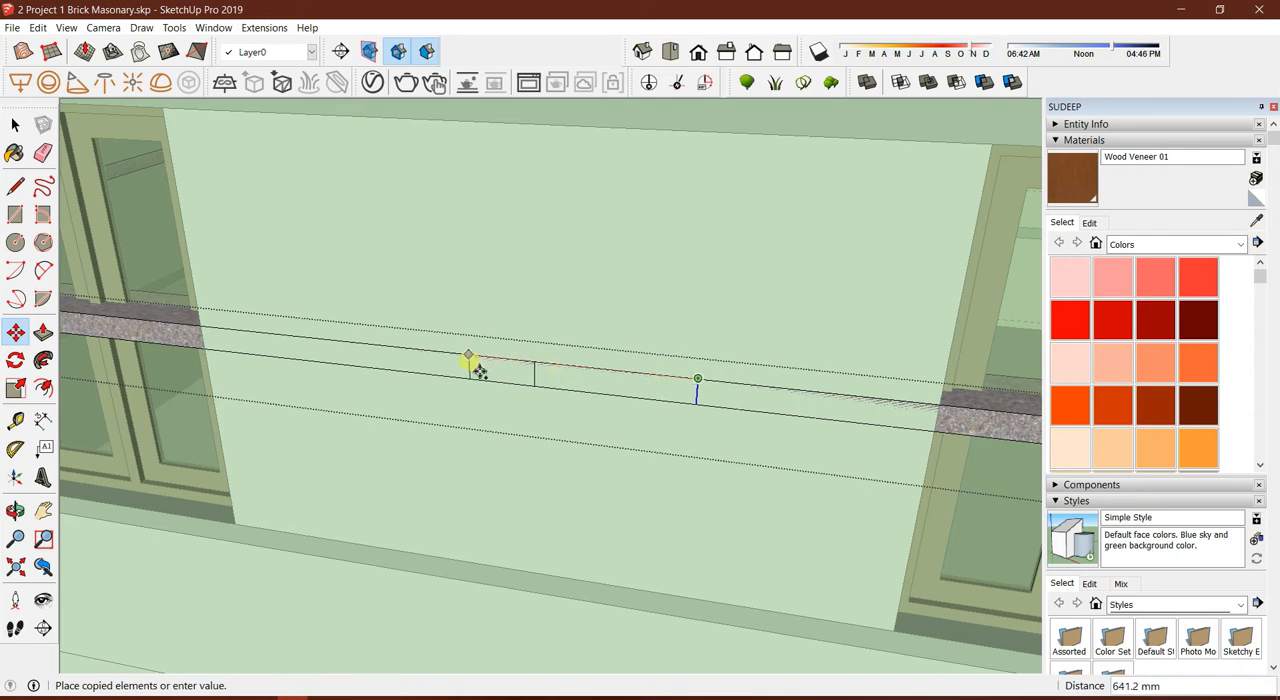
text(900)
key(Return)
Erase the original midpoint line between the two copied lines
scroll(537, 366, down, 3)
scroll(563, 366, up, 2)
key(e)
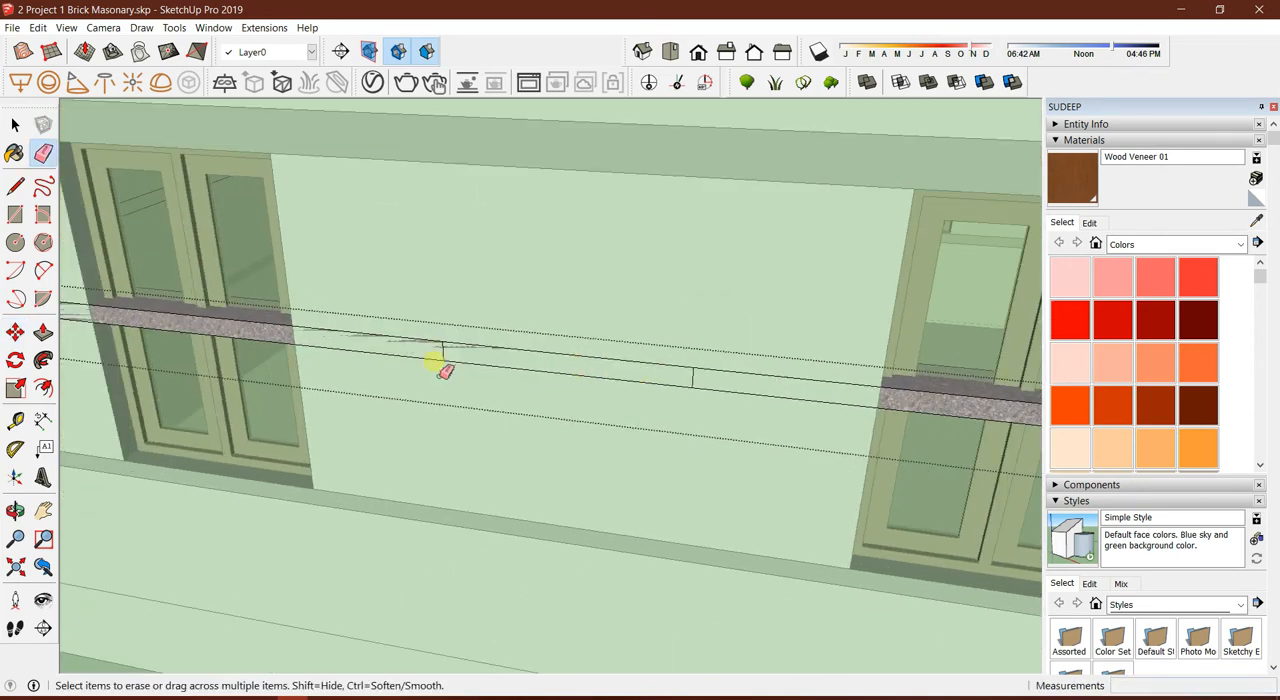
scroll(680, 371, down, 4)
scroll(606, 374, up, 4)
Copy the band's vertical edge at the corner 450 mm along the two-window wall
middle_drag(606, 374, 672, 338)
scroll(259, 381, up, 2)
key(space)
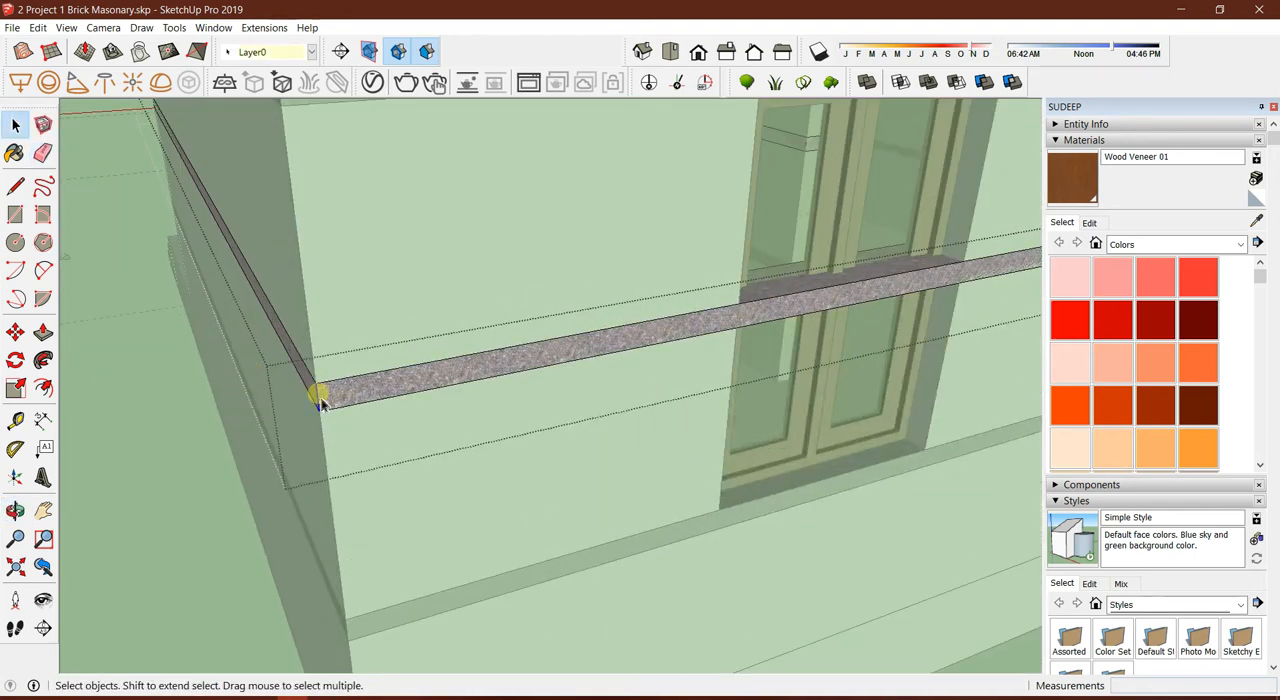
key(m)
key(ctrl)
click(316, 384)
text(450)
key(Return)
middle_drag(388, 375, 494, 394)
key(space)
scroll(232, 405, down, 5)
middle_drag(234, 406, 626, 400)
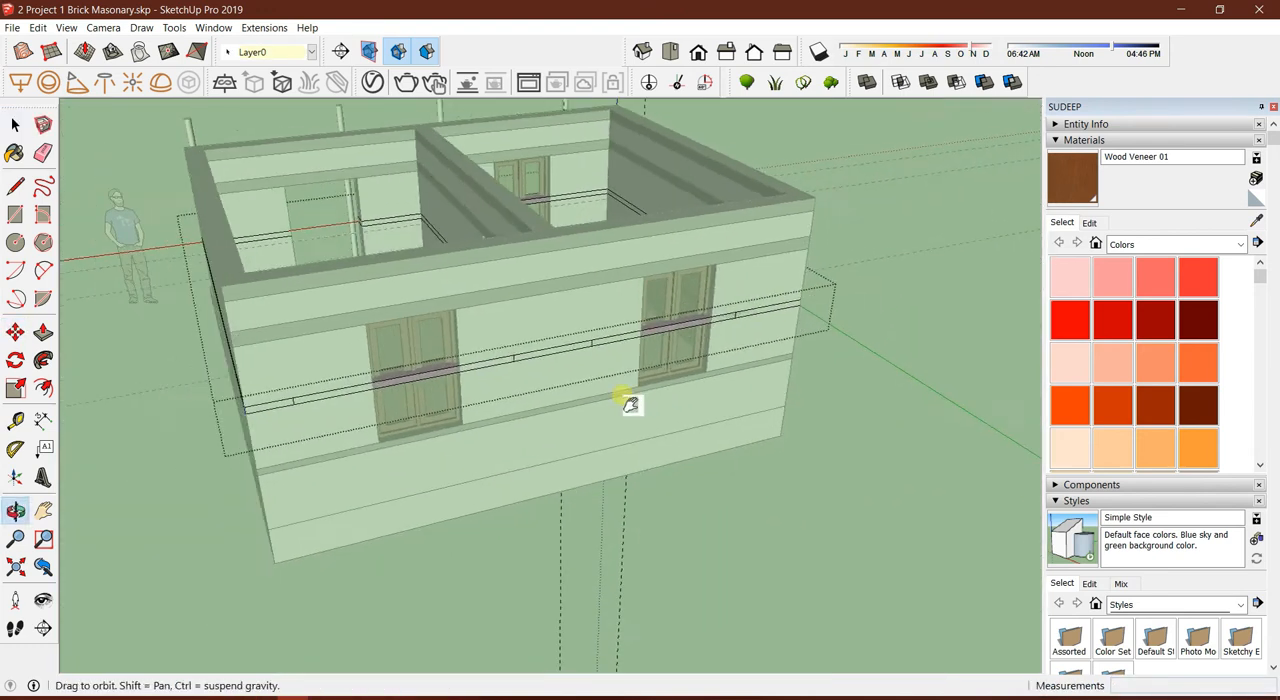
scroll(437, 371, up, 8)
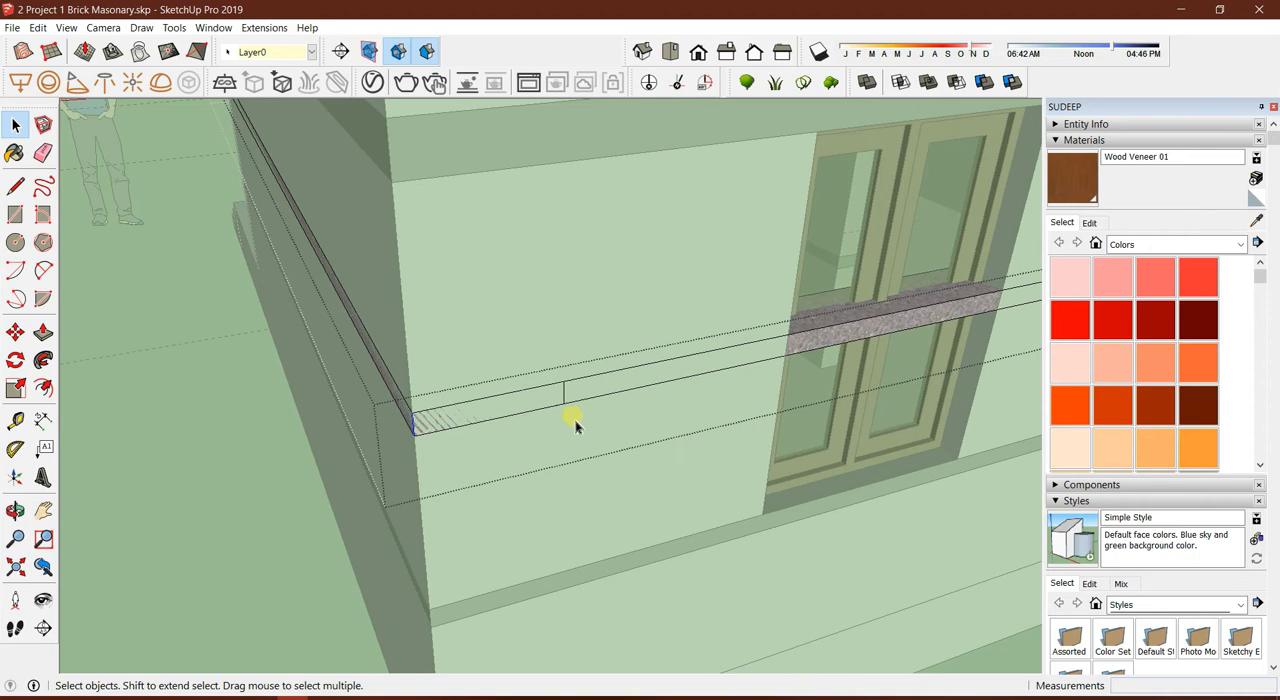
Replace the 450 mm copied line with a copy of the corner edge 900 mm along the two-window wall
click(563, 402)
click(566, 400)
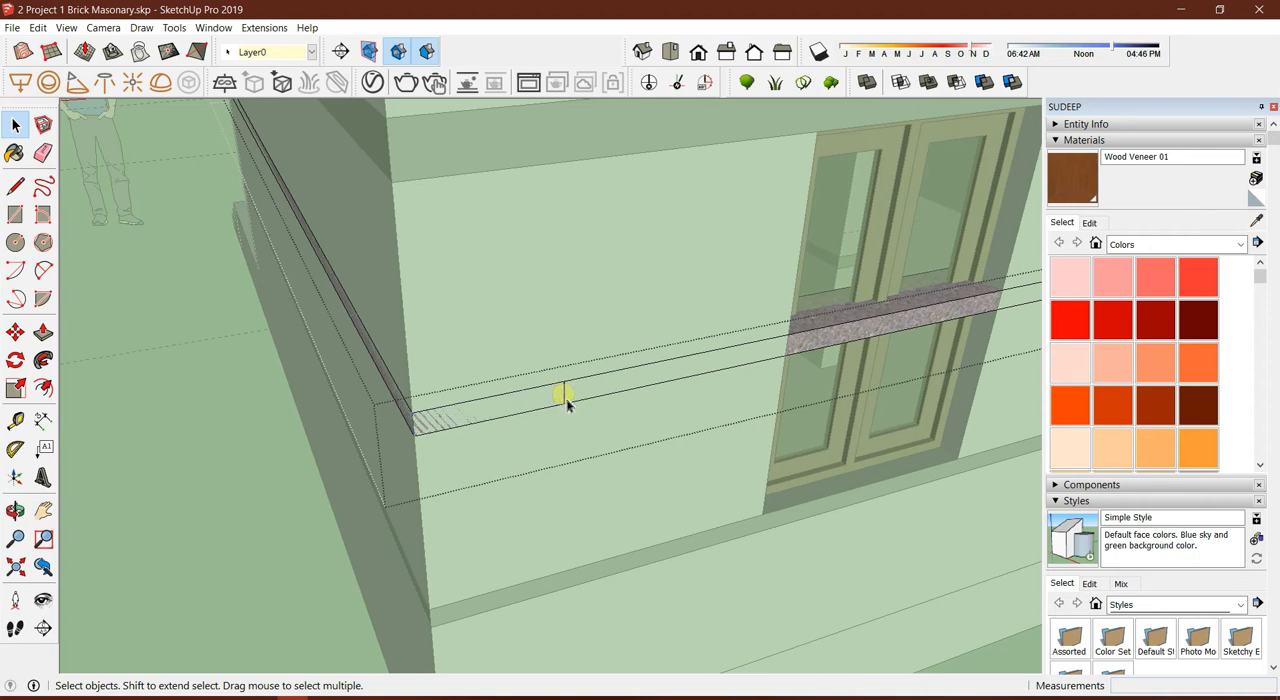
click(418, 425)
click(416, 430)
key(m)
click(411, 413)
key(ctrl)
key(Return)
middle_drag(517, 406, 600, 411)
key(space)
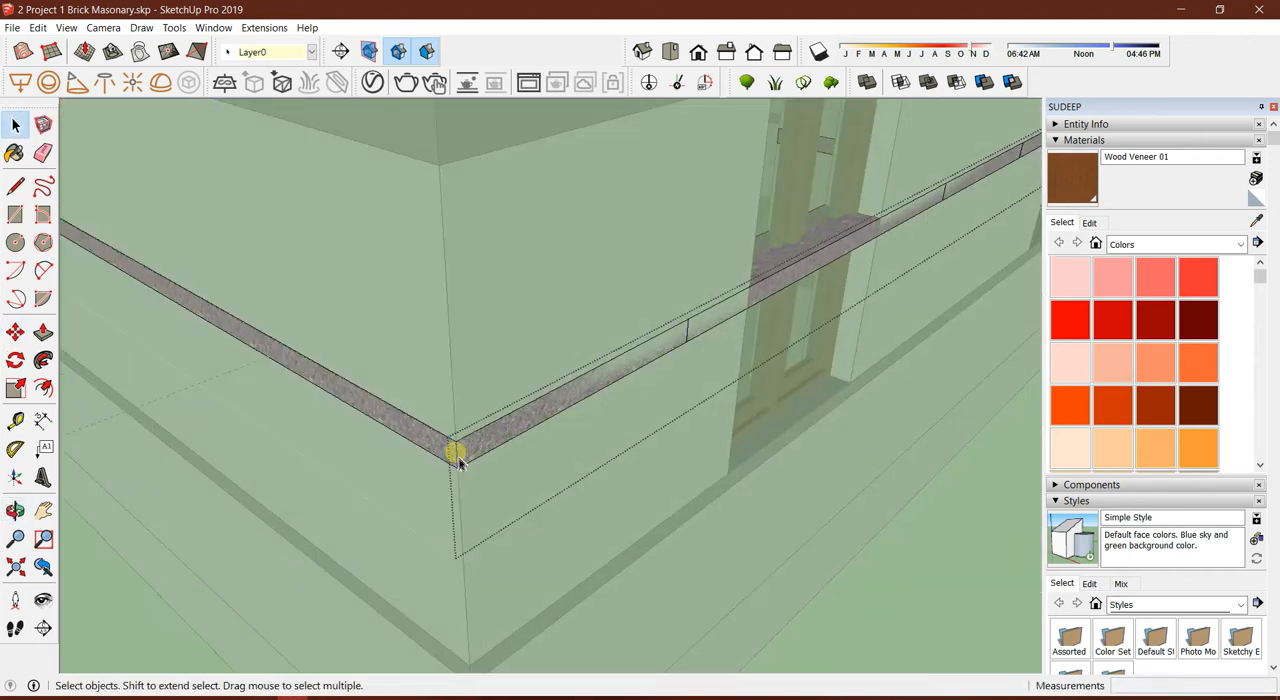
Copy the same corner edge 900 mm along the adjoining side wall's band
key(m)
click(455, 450)
key(ctrl)
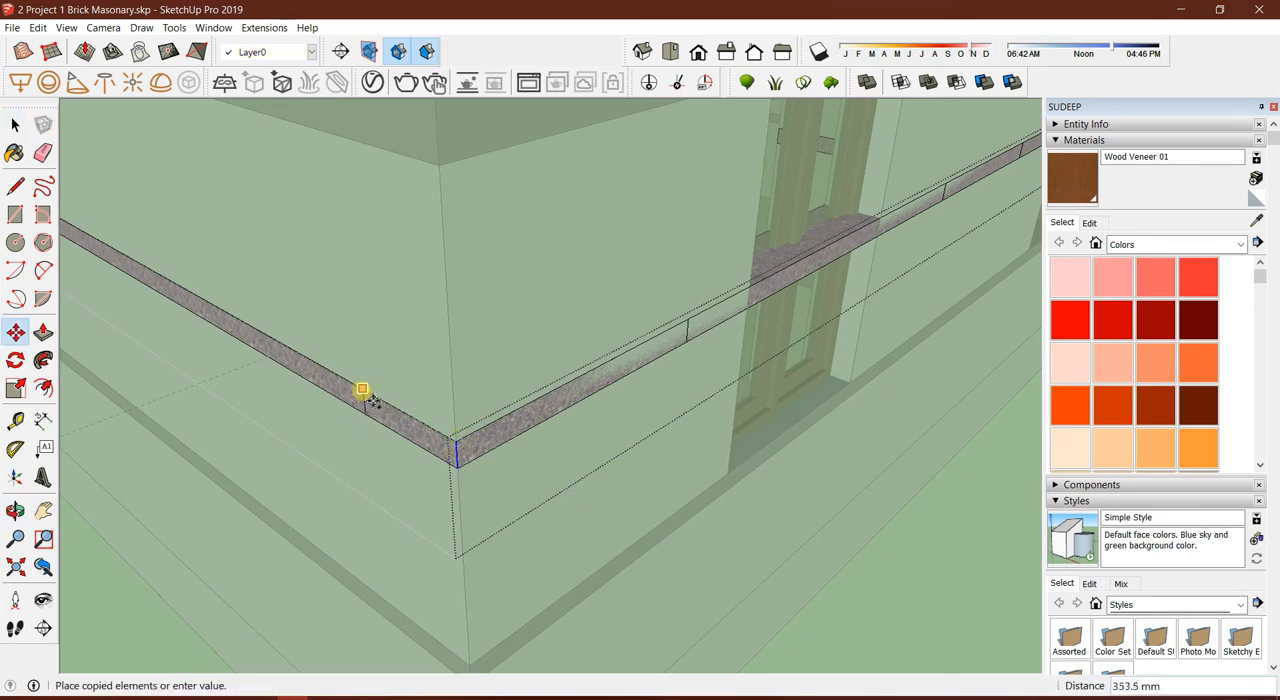
key(Return)
middle_drag(449, 363, 649, 391)
scroll(540, 368, up, 5)
Copy the band's edge at the corner beside the door opening 900 mm along the side wall
key(space)
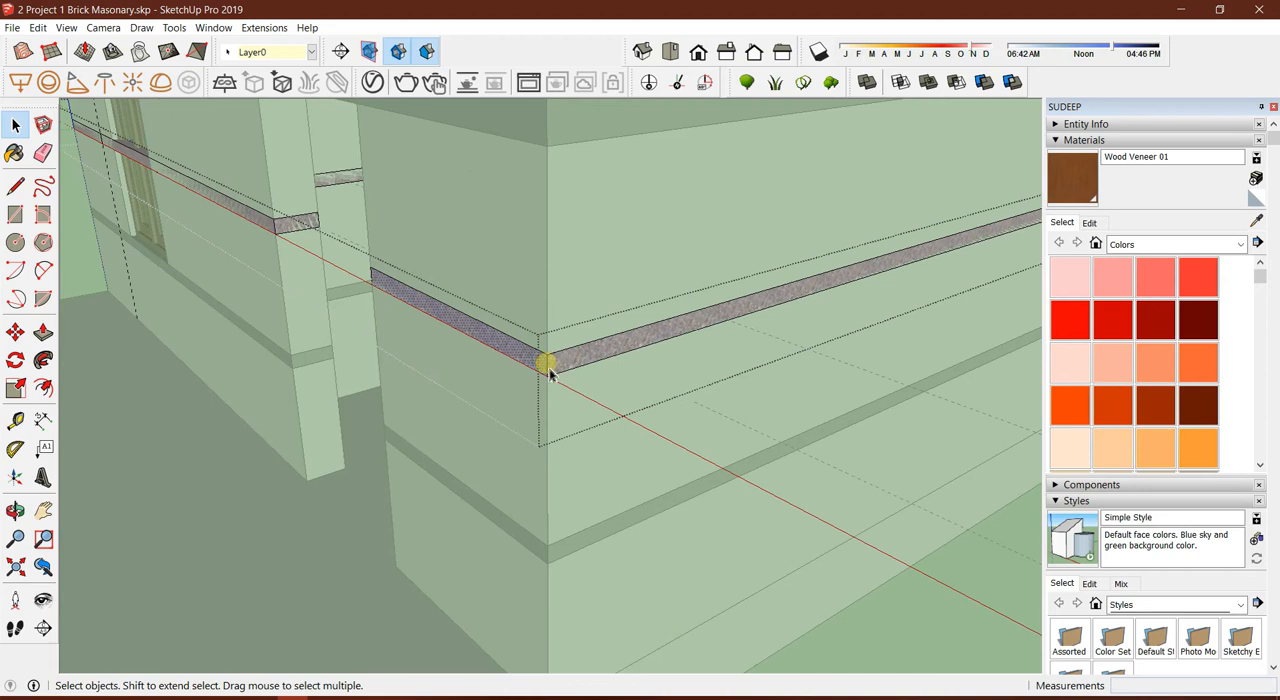
key(m)
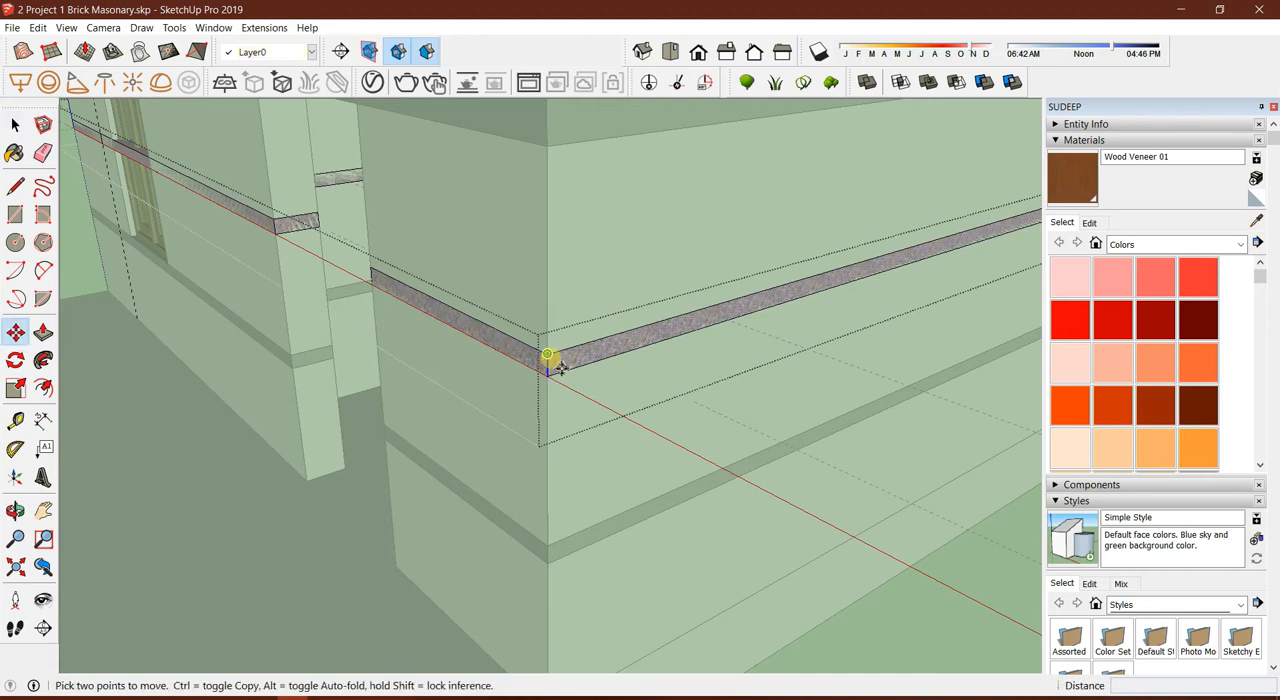
click(548, 356)
key(ctrl)
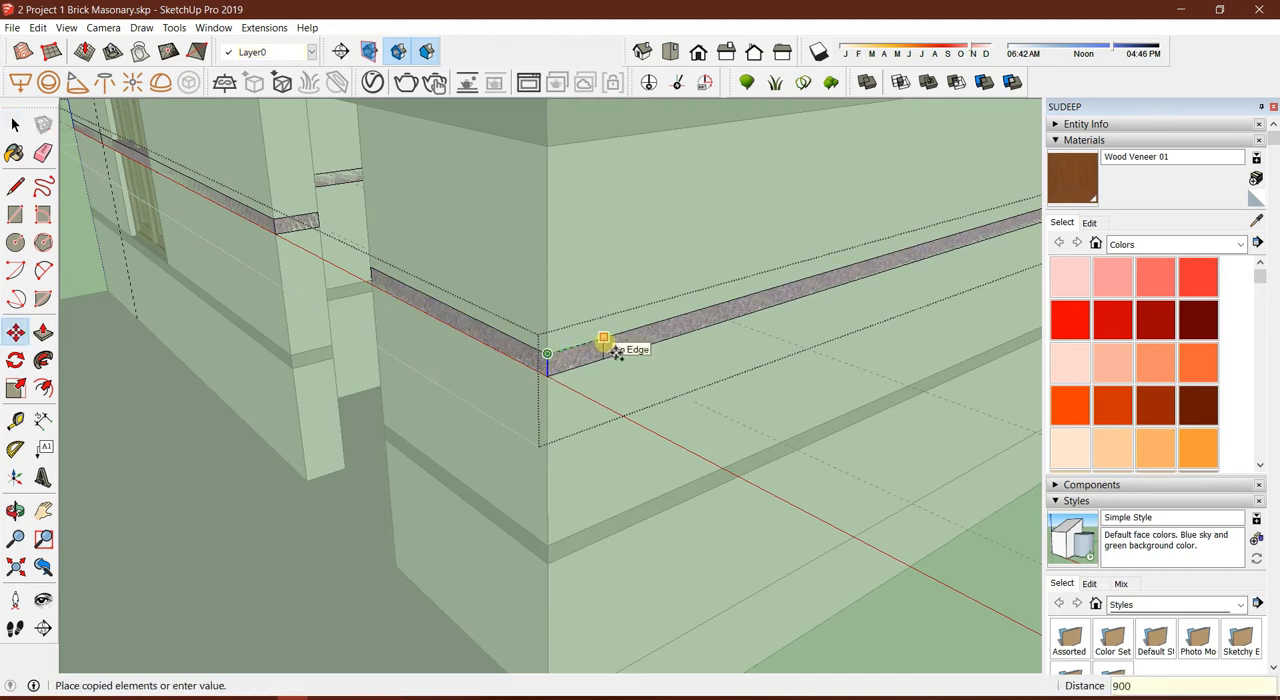
key(Return)
key(space)
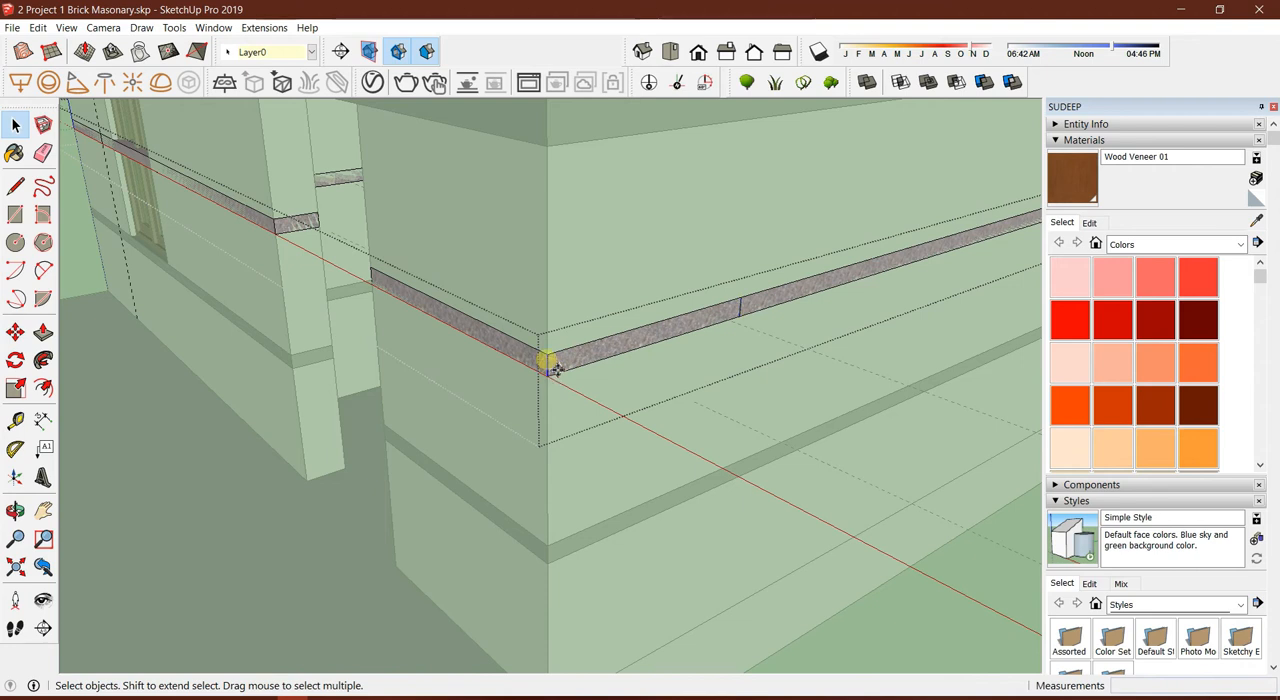
Copy that corner edge 900 mm along the front wall toward the door opening
key(m)
click(549, 360)
key(ctrl)
text(900)
middle_drag(497, 343, 610, 437)
Draw a line along the front band's top edge between the window and the door opening
key(space)
click(562, 363)
scroll(550, 365, up, 1)
key(l)
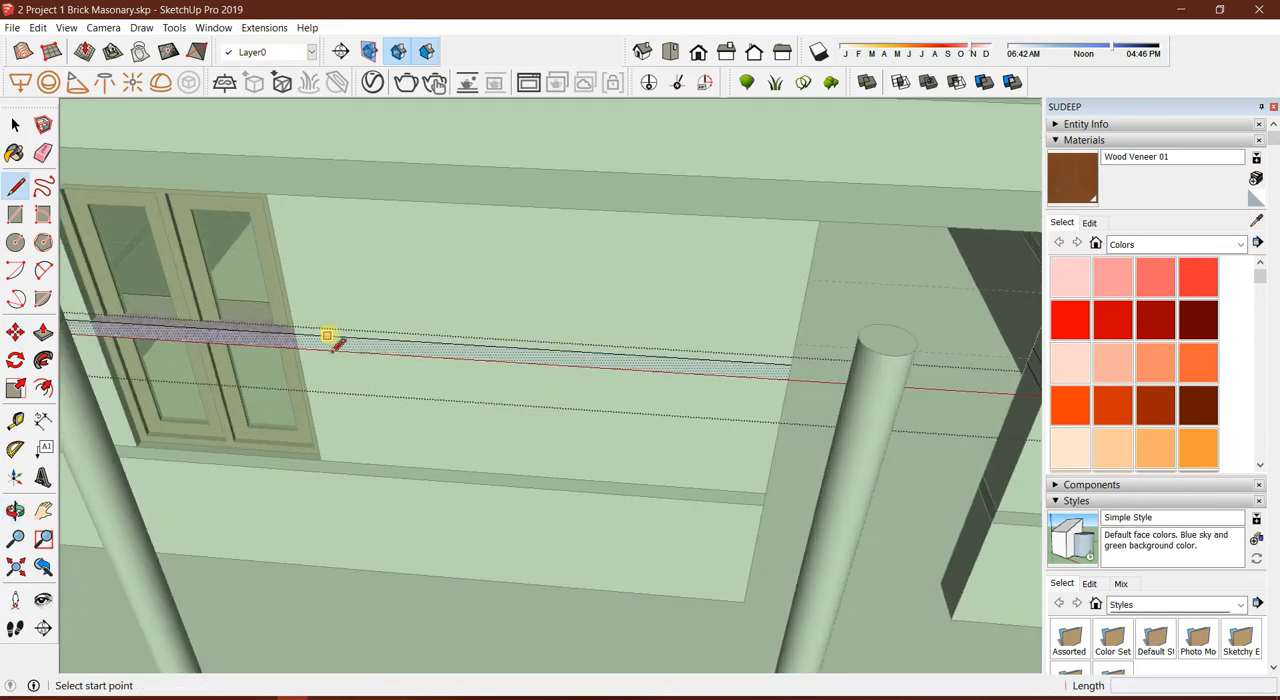
click(293, 335)
key(space)
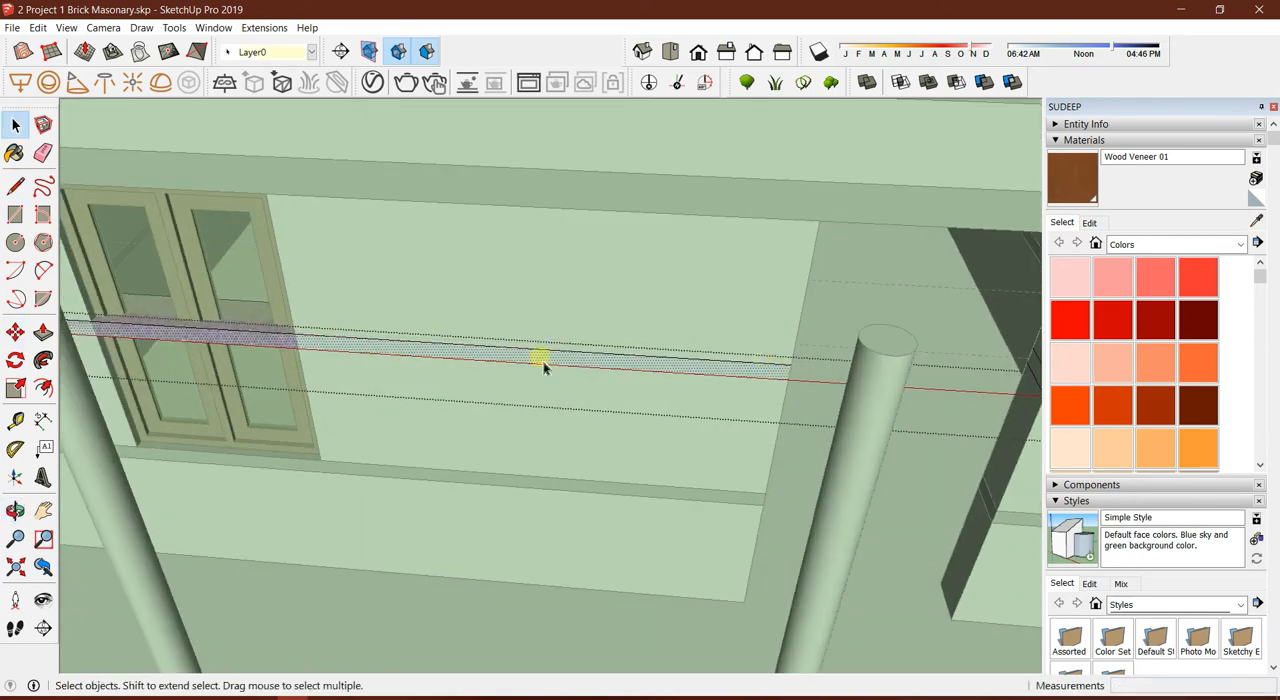
Draw a 75 mm vertical line across the band midway between the window and the door opening
scroll(543, 363, up, 2)
key(l)
click(536, 350)
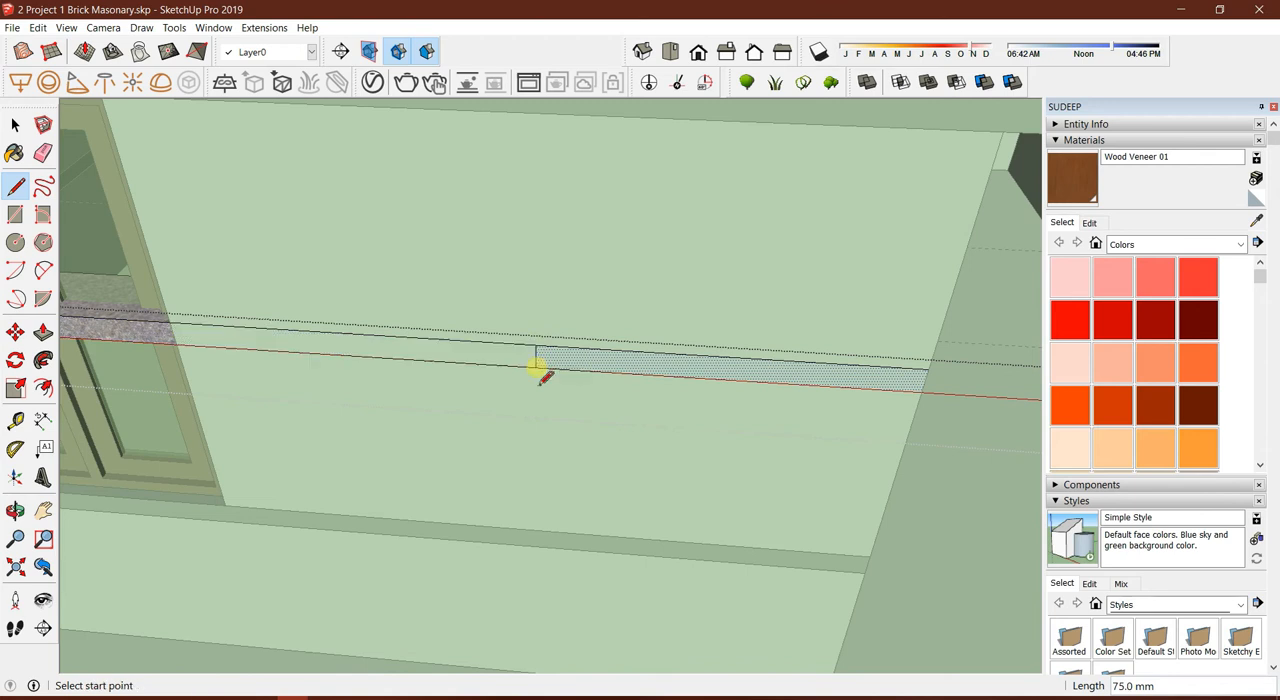
click(537, 372)
key(space)
Copy the midpoint line 450 mm toward the door opening, and copy that line 900 mm back toward the window
click(537, 362)
key(m)
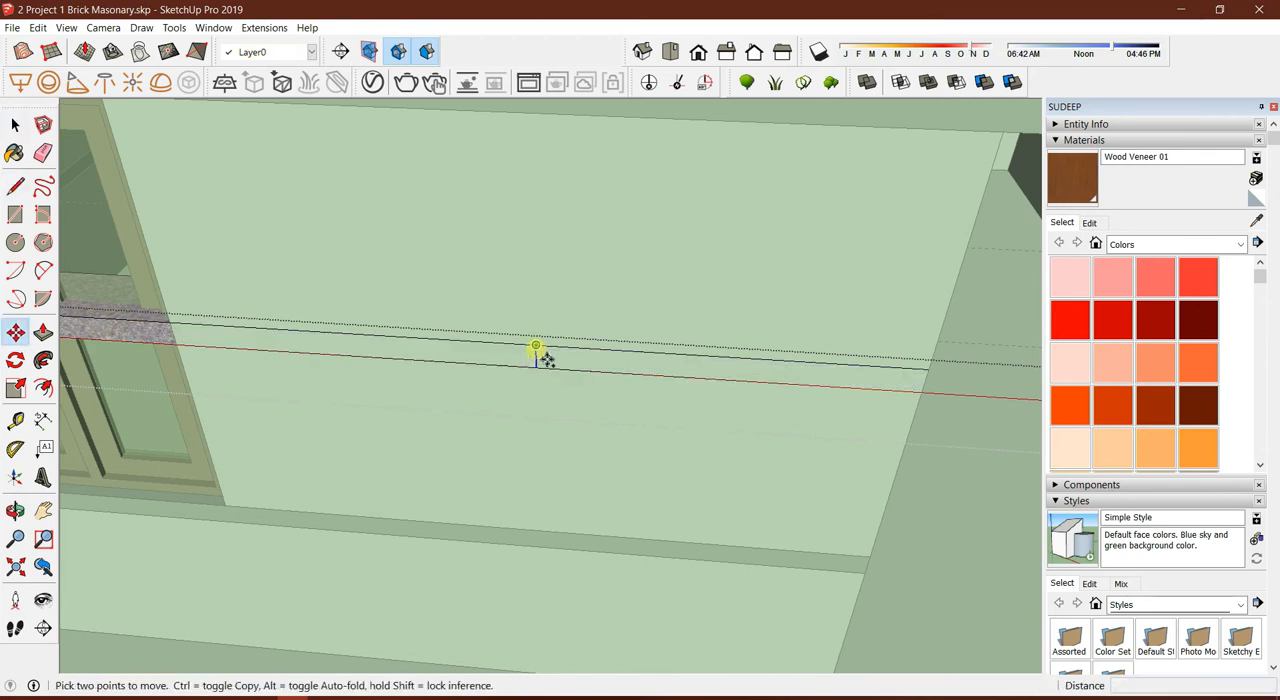
click(536, 345)
key(ctrl)
key(Return)
key(space)
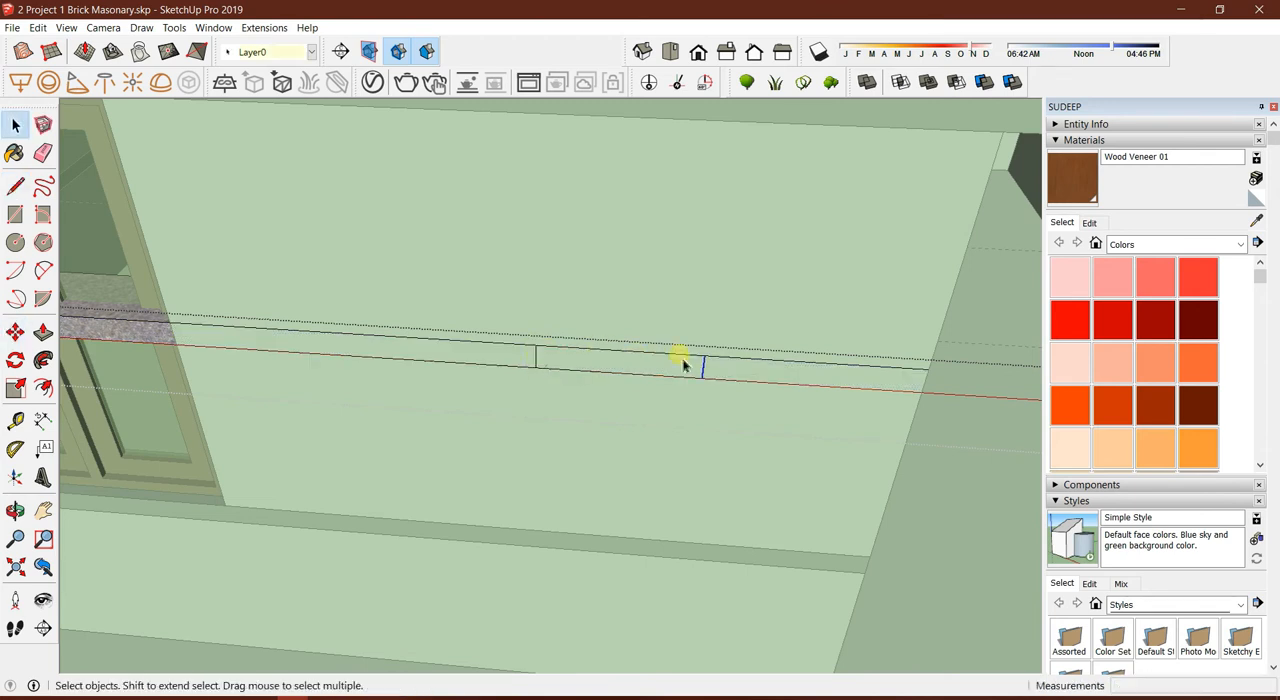
key(m)
click(704, 356)
key(ctrl)
text(9)
key(Return)
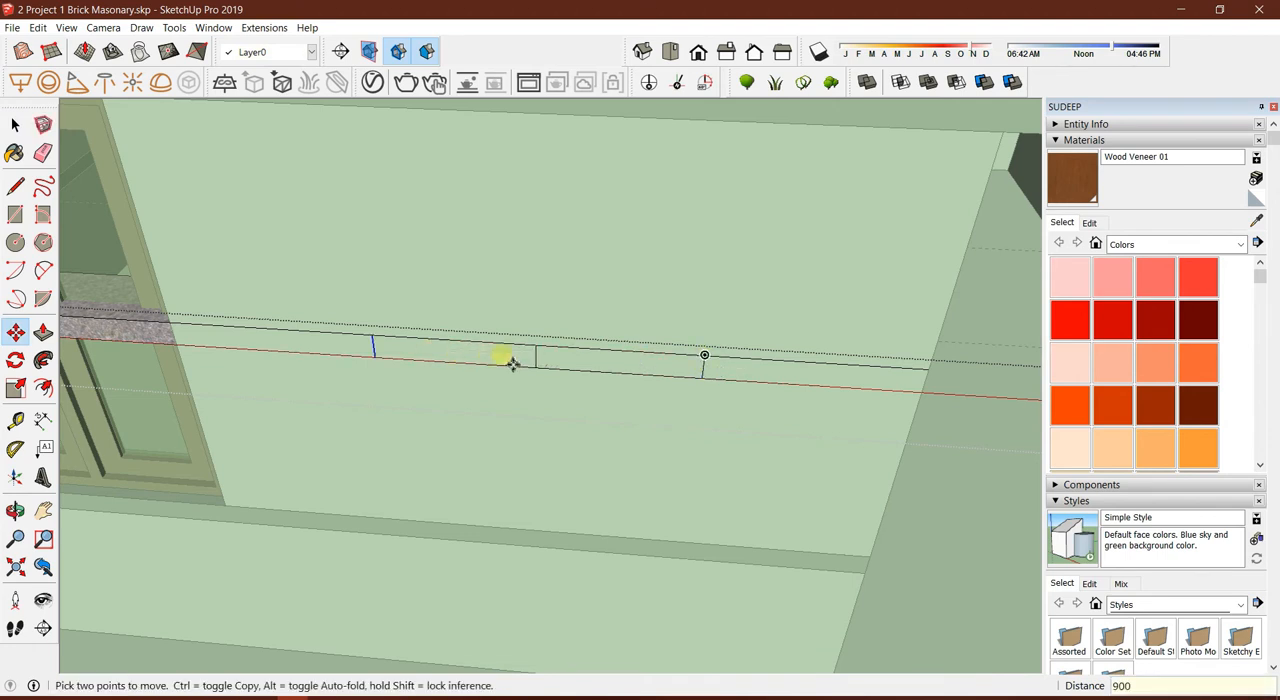
Erase the original midpoint line between the two copied lines on the front band
key(e)
mouse_move(543, 366)
middle_down()
mouse_move(494, 343)
mouse_move(726, 400)
mouse_move(640, 378)
middle_up()
middle_drag(500, 373, 594, 343)
key(space)
Hide the rest of the model so that only the band is displayed
mouse_move(331, 394)
middle_down()
mouse_move(731, 380)
mouse_move(376, 415)
mouse_move(566, 403)
mouse_move(574, 317)
mouse_move(389, 437)
mouse_move(367, 400)
mouse_move(690, 420)
middle_up()
scroll(414, 334, down, 3)
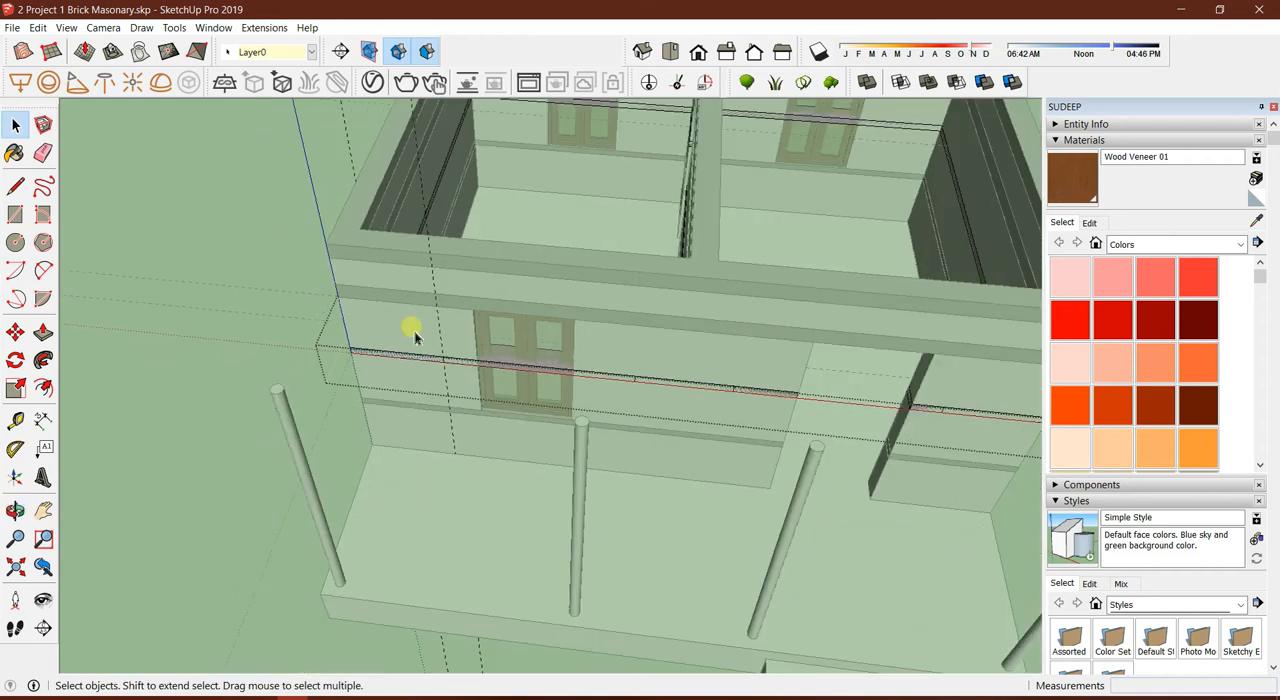
key(i)
middle_drag(560, 330, 541, 415)
scroll(541, 415, up, 3)
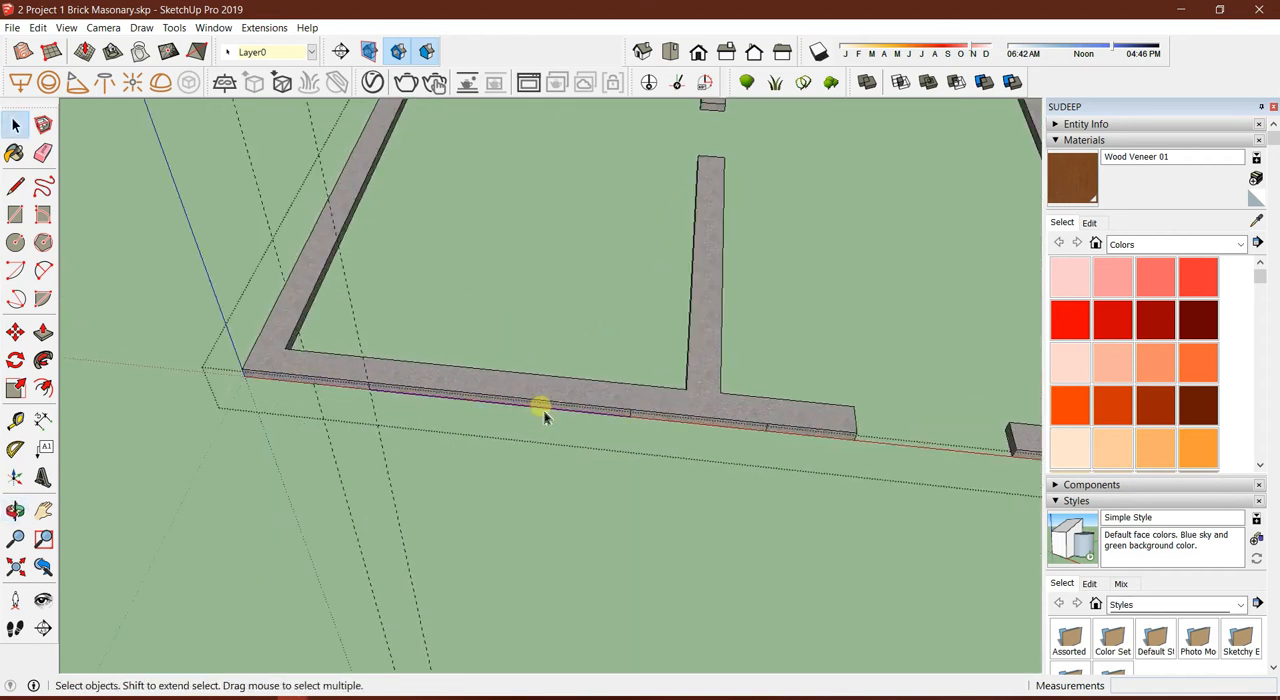
Push the band stretches between the marked segments on the front wall and first side wall inward 230 mm
key(p)
drag(523, 403, 536, 334)
middle_drag(400, 331, 449, 334)
click(462, 333)
click(363, 311)
middle_drag(363, 311, 977, 326)
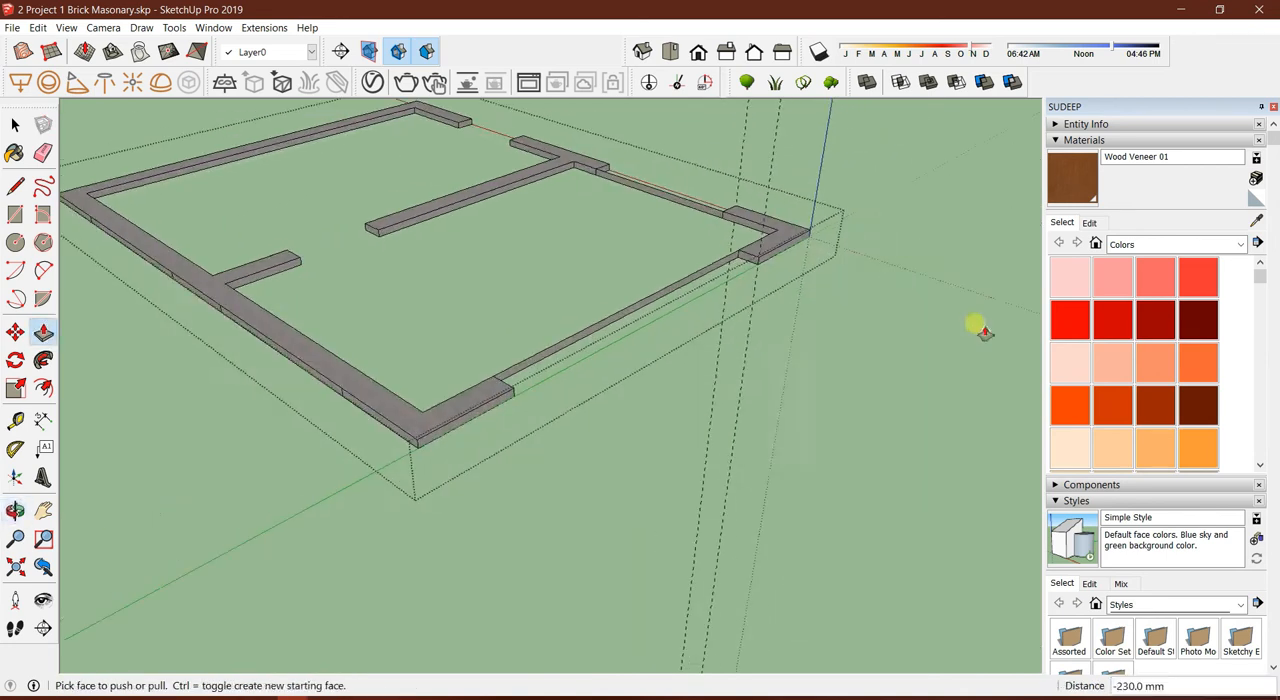
Push the remaining band stretches between the marked segments on the other walls inward 230 mm
click(265, 339)
click(317, 306)
middle_drag(317, 306, 606, 377)
scroll(604, 376, up, 1)
click(590, 377)
click(531, 354)
middle_drag(531, 354, 531, 251)
click(532, 228)
click(580, 197)
middle_drag(580, 197, 456, 447)
scroll(456, 447, up, 2)
scroll(480, 360, up, 2)
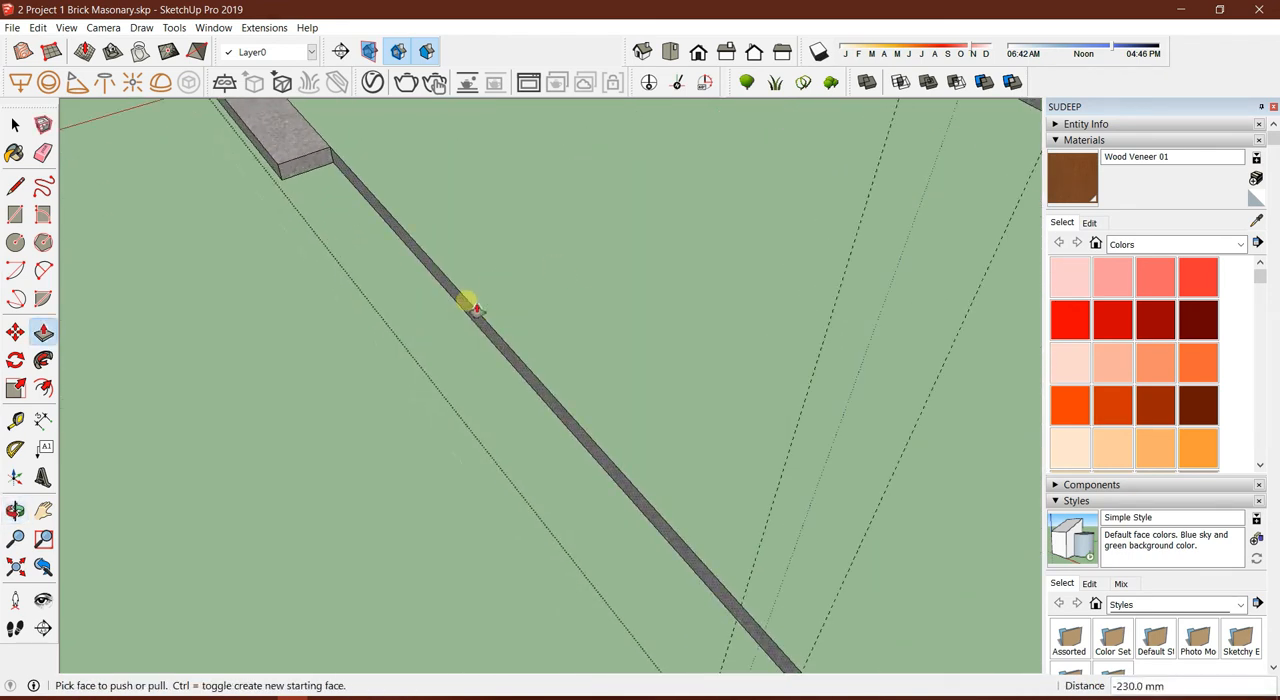
Erase the thin leftover strips between the corner and T-shaped band segments
key(e)
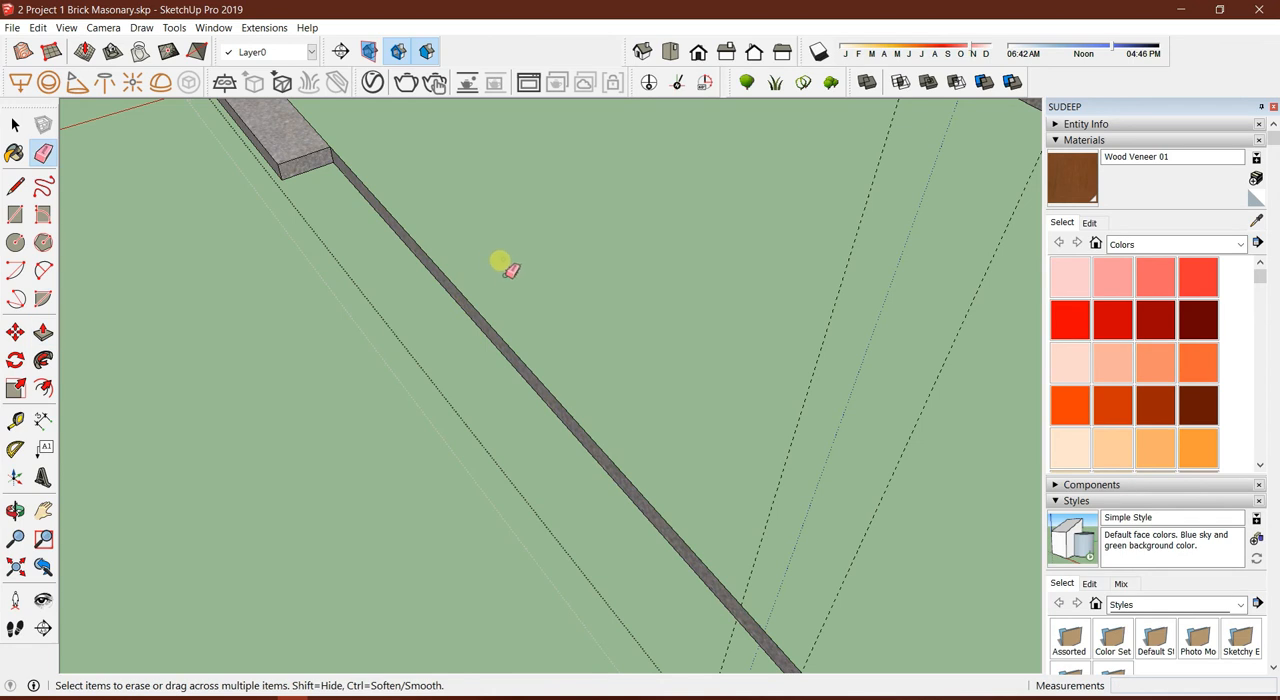
drag(473, 271, 425, 297)
scroll(308, 268, down, 3)
shift+middle_drag(960, 395, 563, 320)
drag(577, 386, 678, 457)
shift+middle_drag(680, 458, 533, 513)
drag(491, 480, 515, 430)
drag(862, 232, 903, 312)
shift+middle_drag(850, 230, 742, 388)
drag(808, 448, 784, 402)
drag(796, 186, 730, 220)
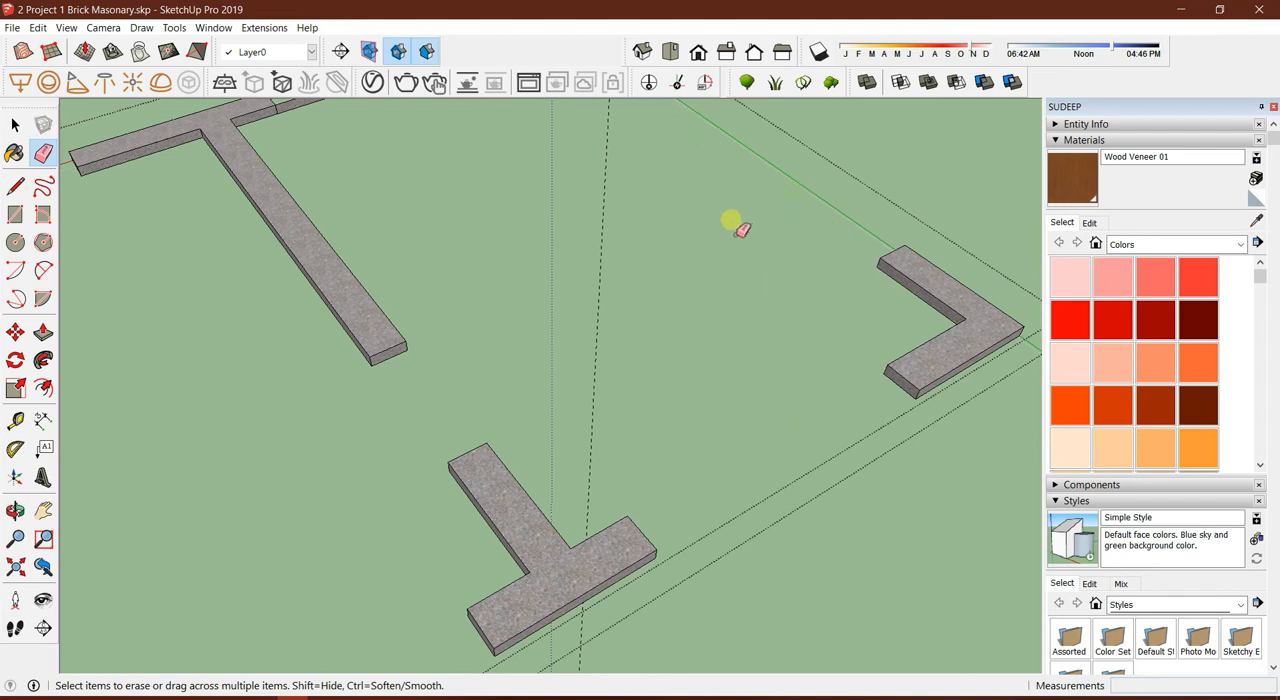
shift+middle_drag(482, 150, 738, 378)
drag(700, 330, 620, 244)
middle_drag(620, 244, 563, 206)
Push the surplus ends of the front T segment and the corner segment by the door opening inward 230 mm
middle_drag(432, 441, 690, 432)
middle_drag(490, 168, 855, 322)
middle_drag(345, 368, 468, 376)
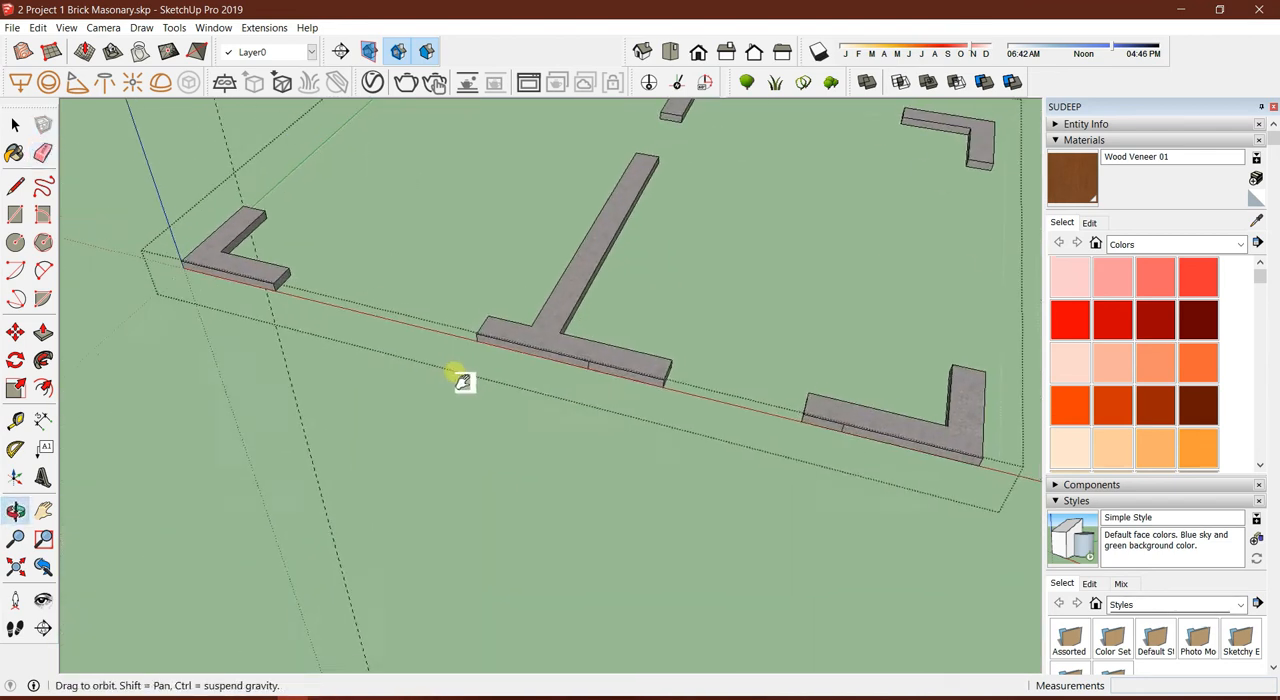
scroll(615, 365, up, 2)
scroll(690, 372, up, 2)
key(p)
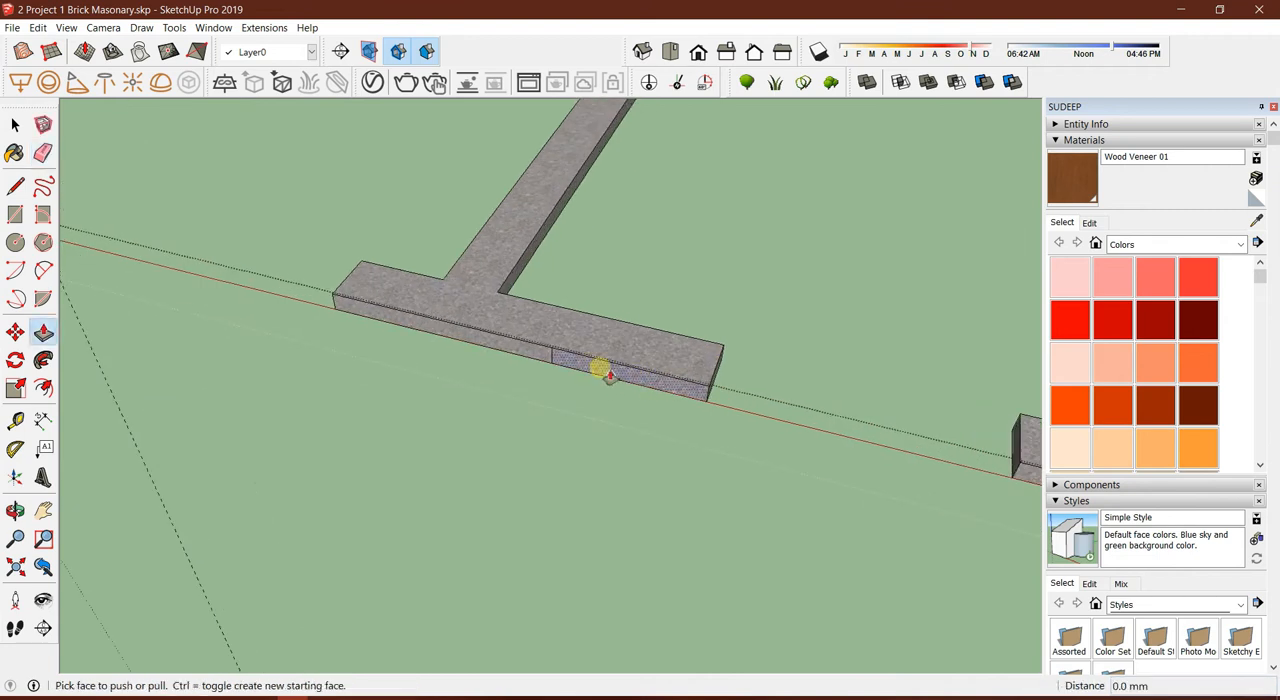
click(600, 368)
scroll(604, 350, down, 8)
scroll(723, 373, up, 3)
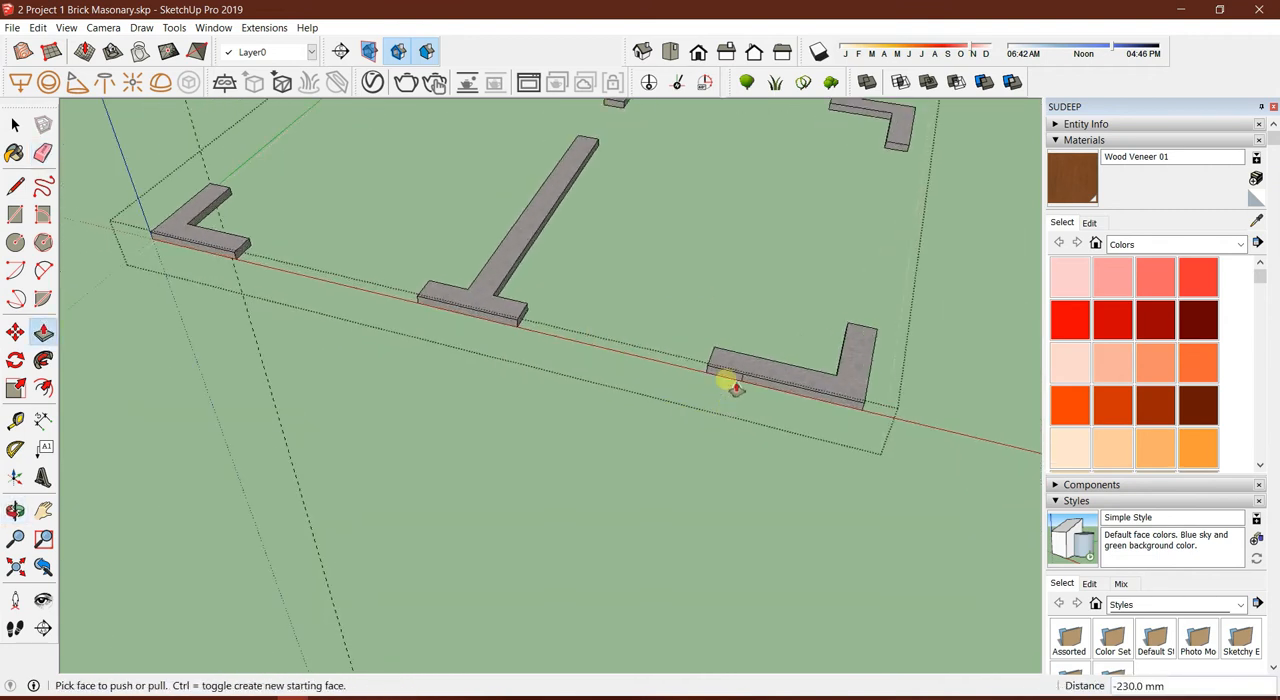
click(723, 372)
click(727, 325)
shift+middle_drag(672, 178, 736, 314)
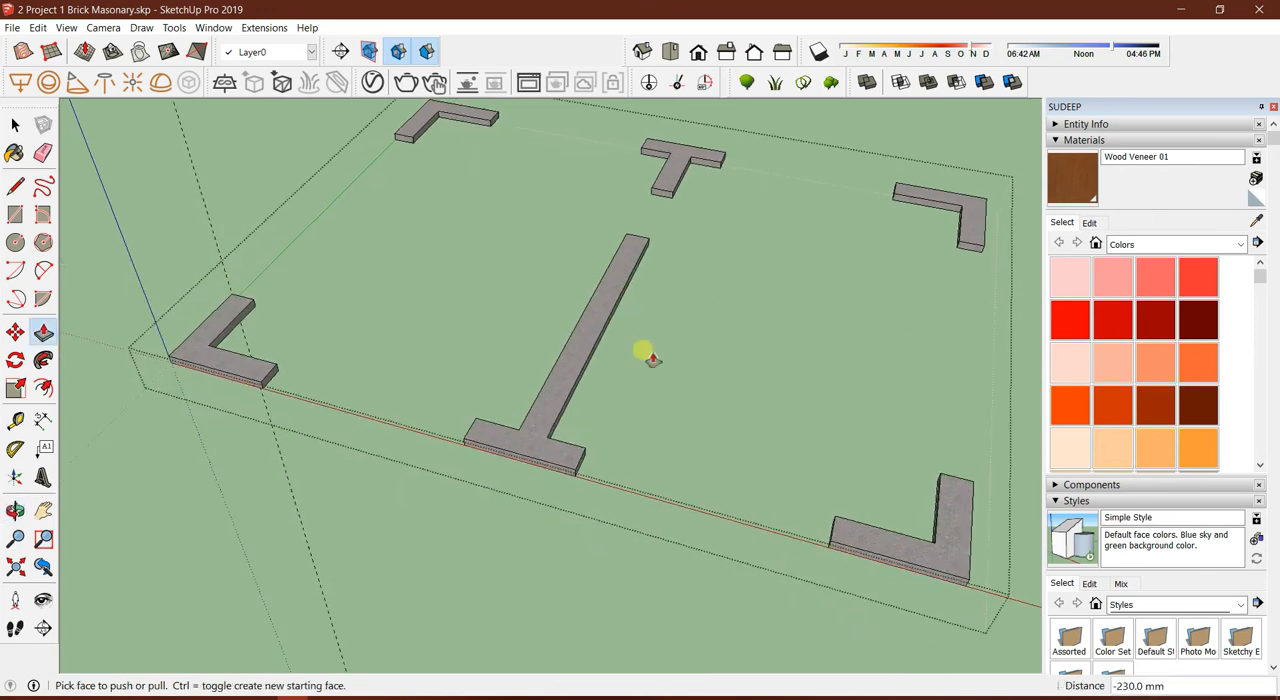
Place a guide 450 mm from the inner edge of the front T segment, along its long stem
scroll(629, 319, up, 3)
scroll(550, 440, up, 2)
key(t)
click(524, 521)
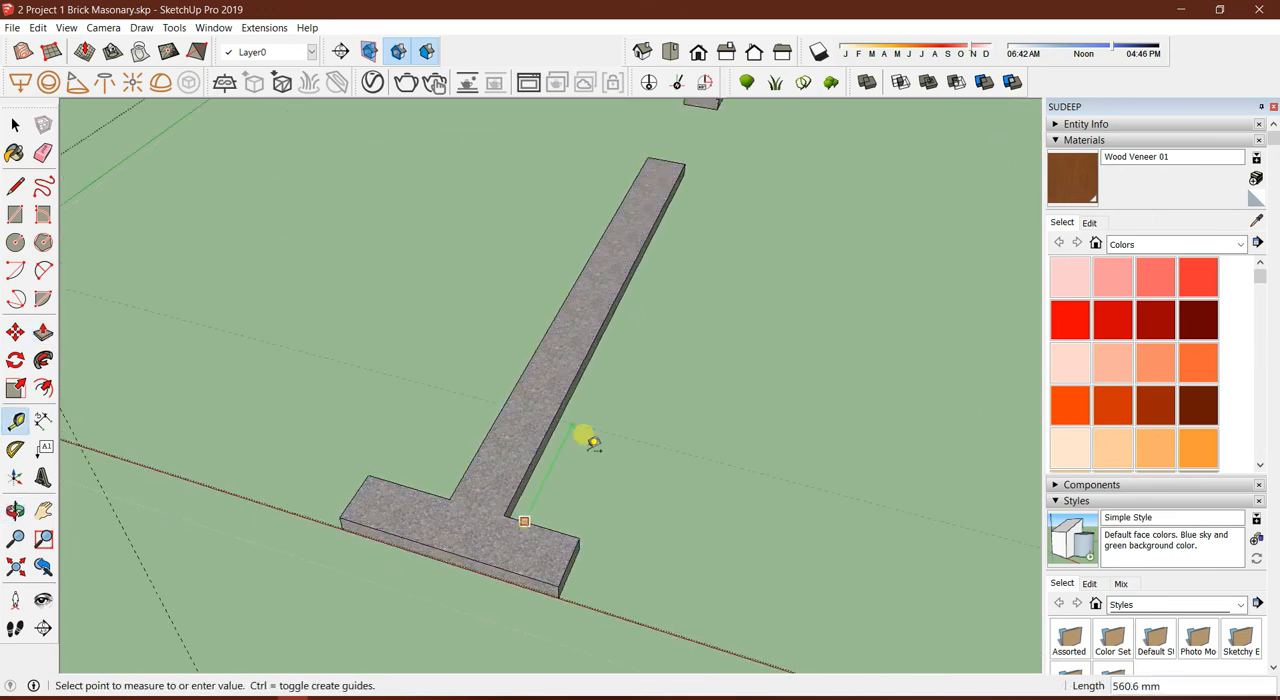
text(450)
key(Return)
Draw a line across the front T's stem at the guide and push the stretch beyond it down 75 mm
middle_drag(597, 420, 80, 412)
scroll(392, 357, down, 2)
key(space)
click(527, 305)
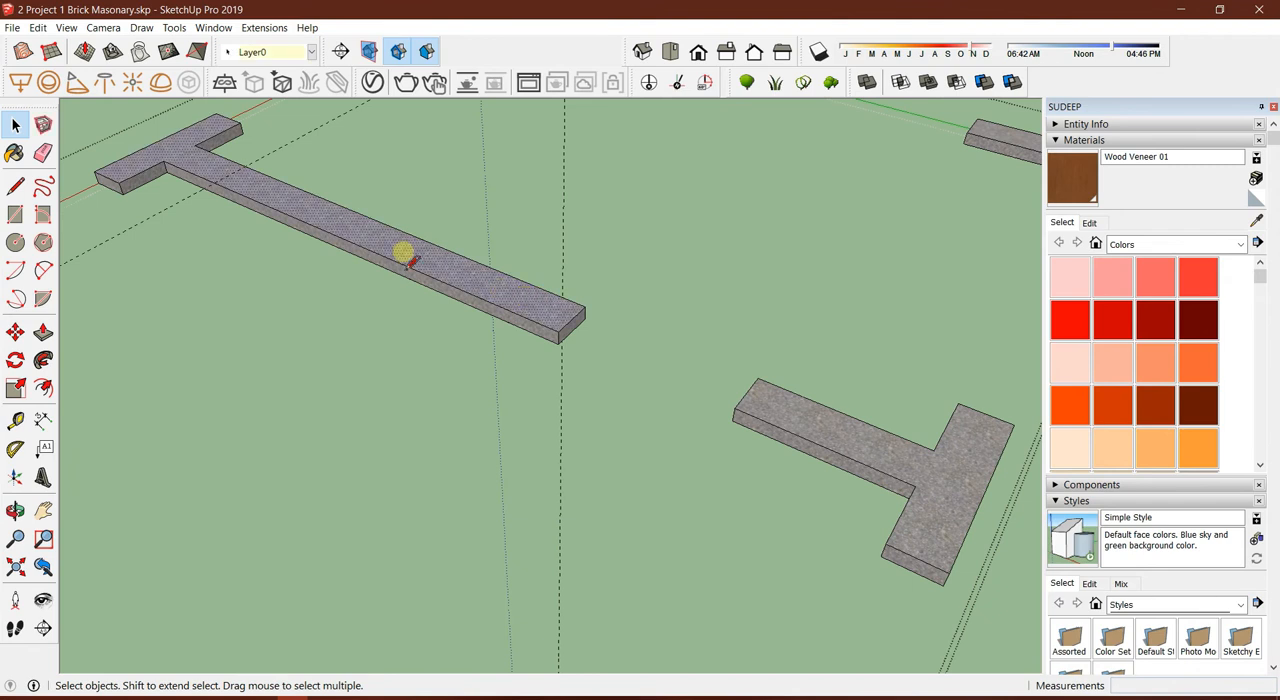
key(l)
scroll(214, 186, up, 1)
click(214, 185)
key(p)
drag(353, 216, 344, 289)
scroll(341, 301, down, 3)
middle_drag(650, 425, 925, 425)
shift+middle_drag(925, 425, 707, 460)
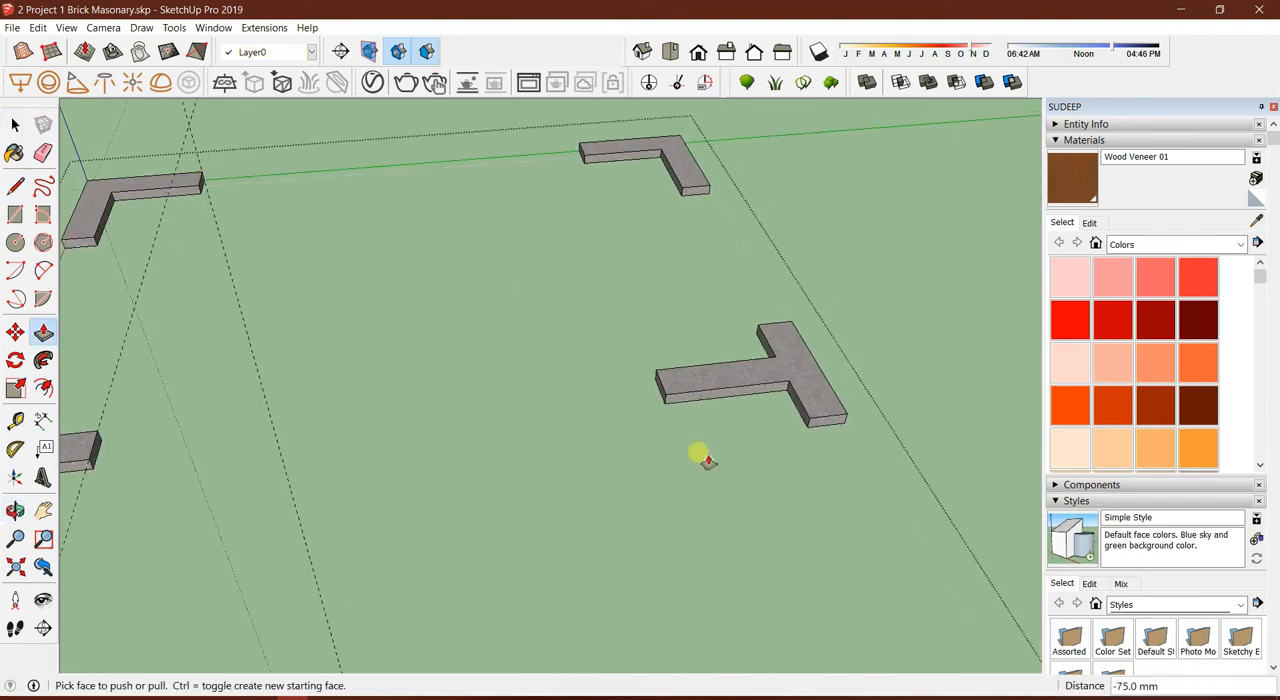
Mark a cut across the opposite T segment's stem at a guide and push the surplus end down 75 mm
key(t)
scroll(720, 445, up, 4)
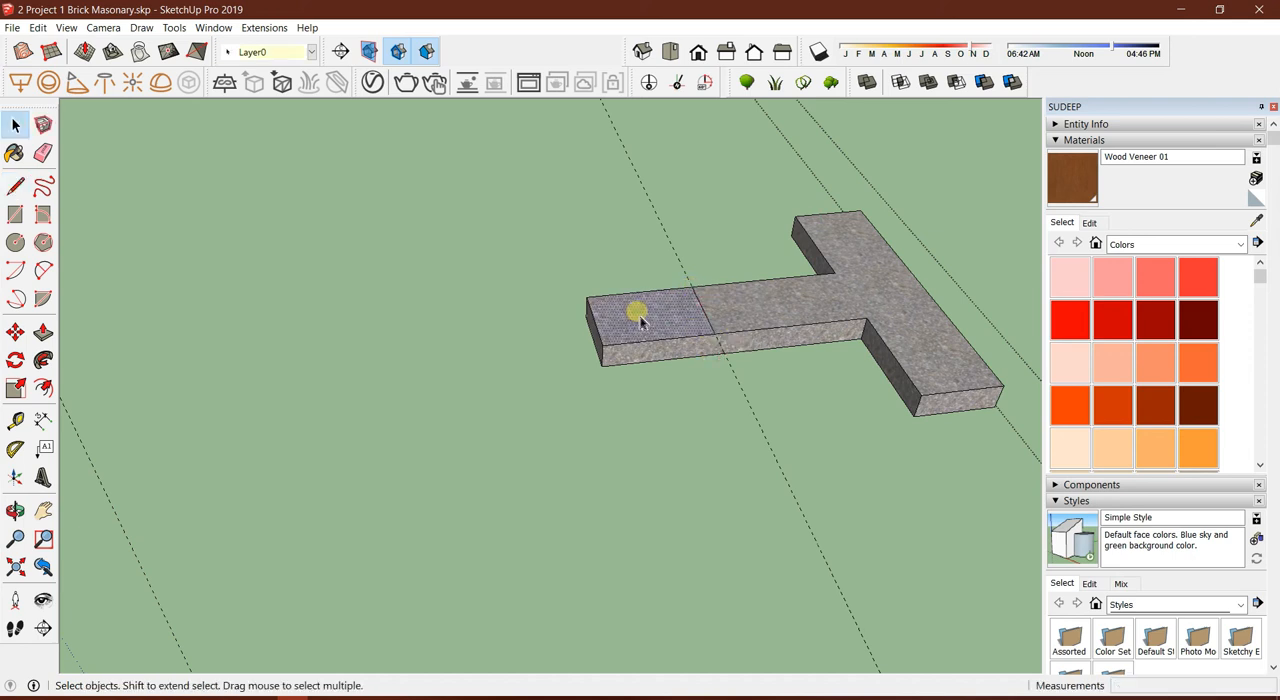
key(p)
scroll(655, 318, down, 1)
click(640, 376)
scroll(583, 340, down, 4)
scroll(762, 325, down, 4)
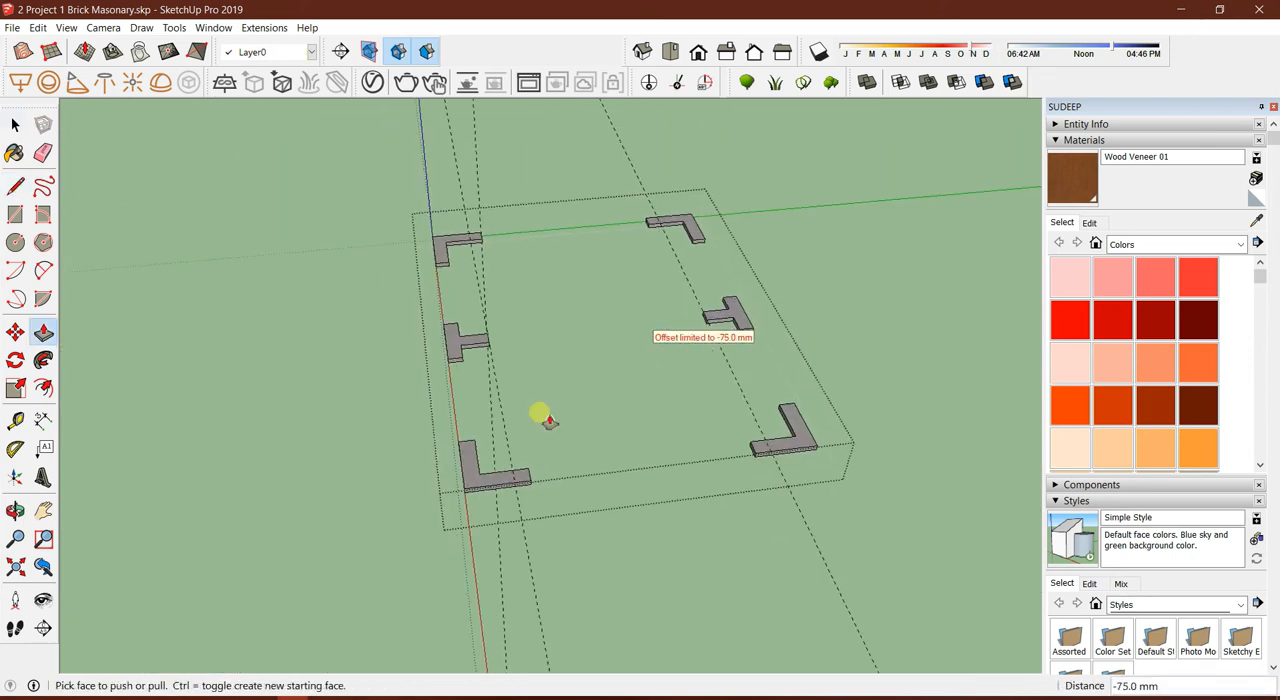
Examine the corner and T-shaped stitch segments from several sides
middle_drag(610, 425, 814, 471)
scroll(300, 386, up, 4)
middle_drag(306, 392, 397, 380)
scroll(594, 406, up, 4)
middle_drag(594, 406, 771, 338)
scroll(771, 338, down, 4)
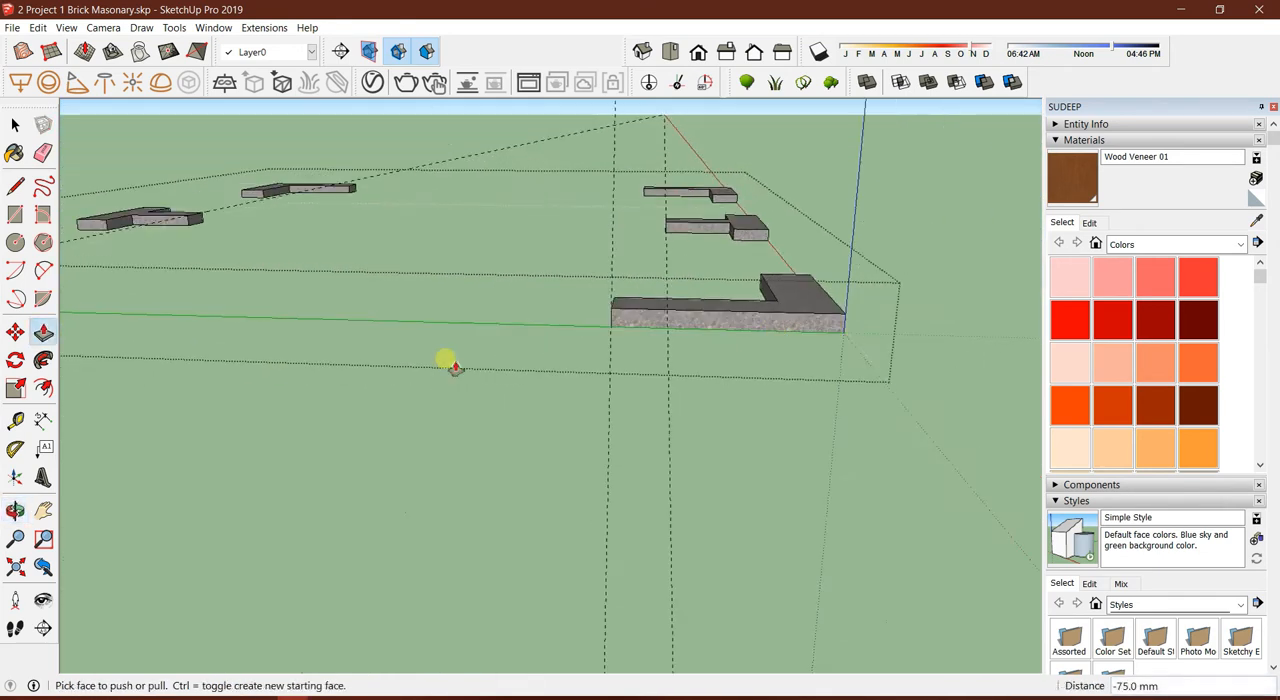
middle_drag(450, 375, 668, 402)
middle_drag(507, 367, 612, 383)
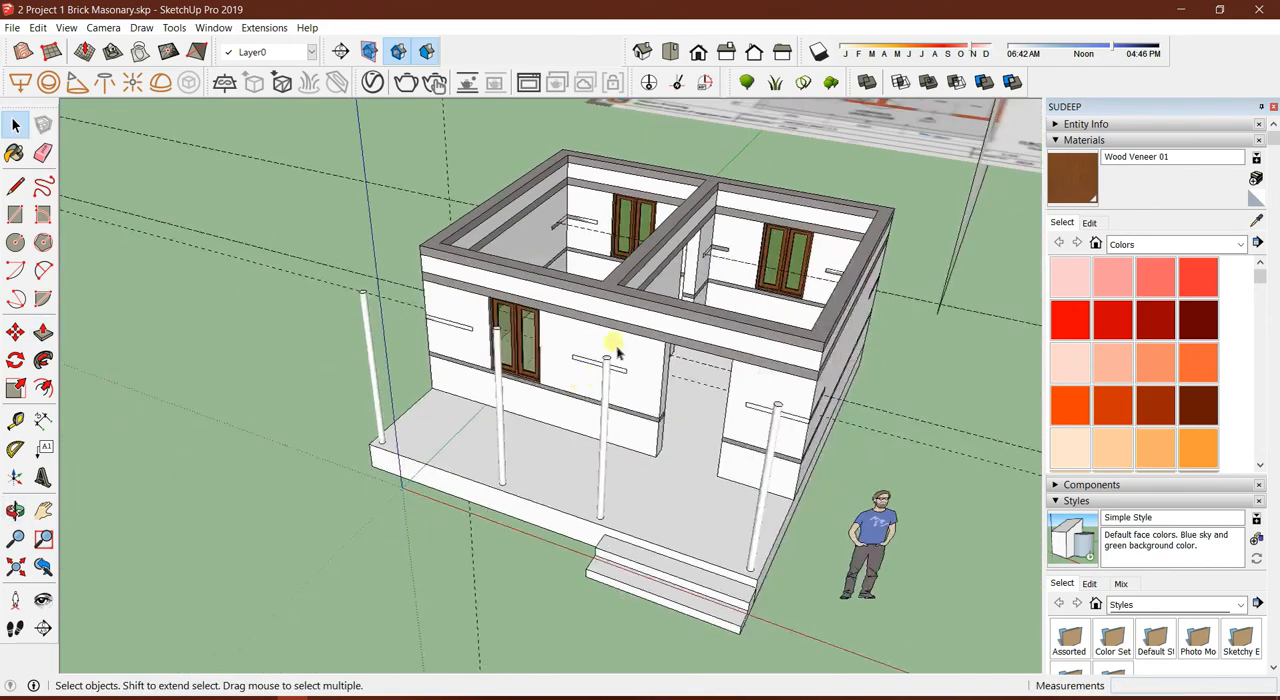
scroll(609, 343, up, 3)
middle_drag(586, 366, 604, 297)
scroll(477, 350, up, 2)
scroll(475, 395, down, 2)
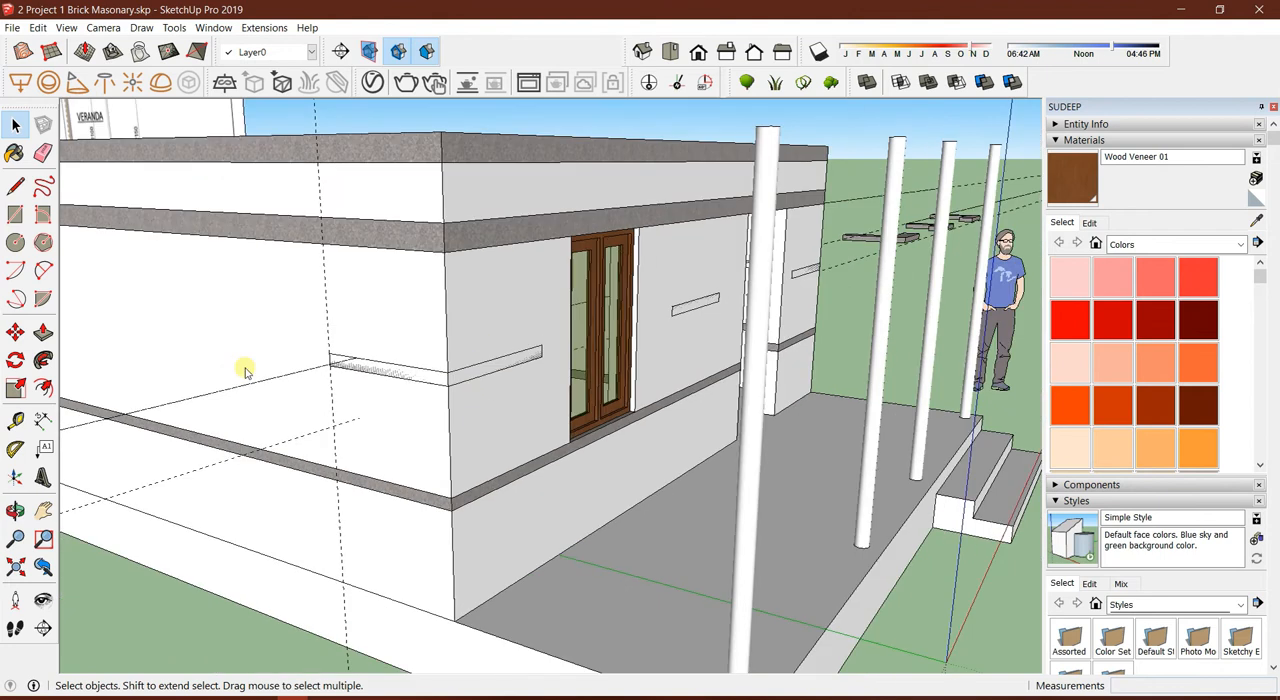
Delete all guides from the model
scroll(300, 373, up, 2)
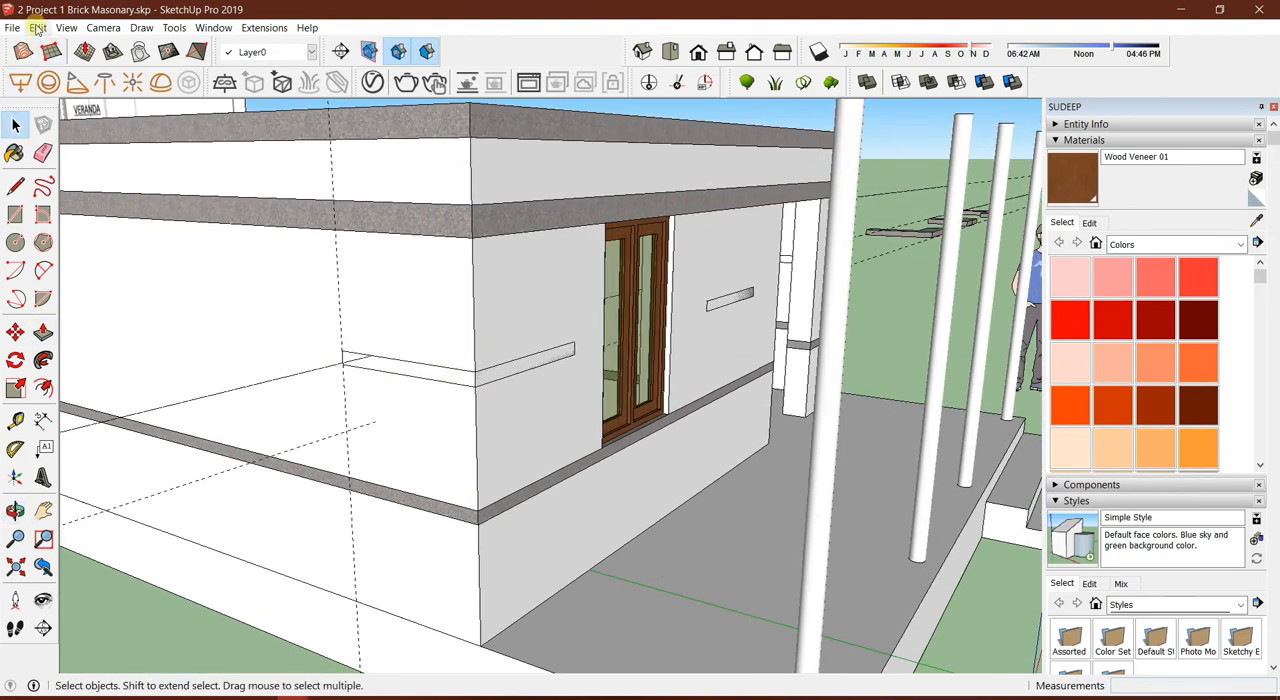
click(36, 28)
click(94, 163)
Select the wall solid and the stitch segments, and intersect them with the Split solid tool
middle_drag(371, 257, 495, 343)
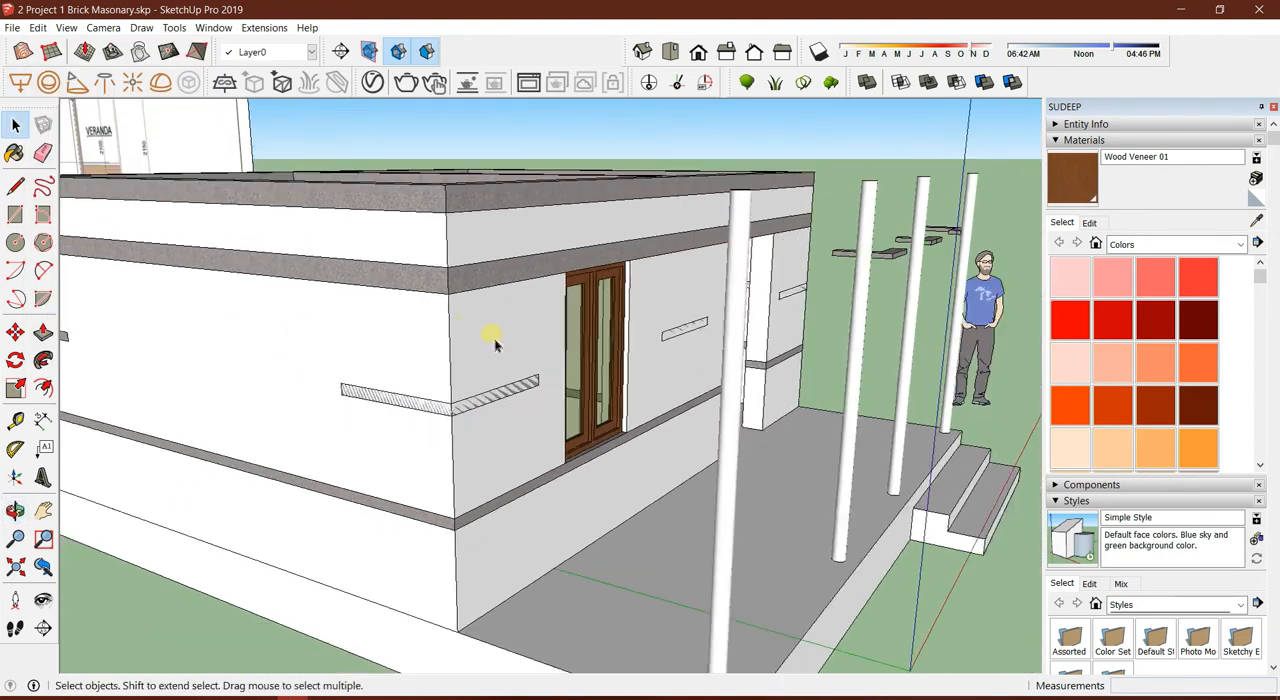
click(491, 338)
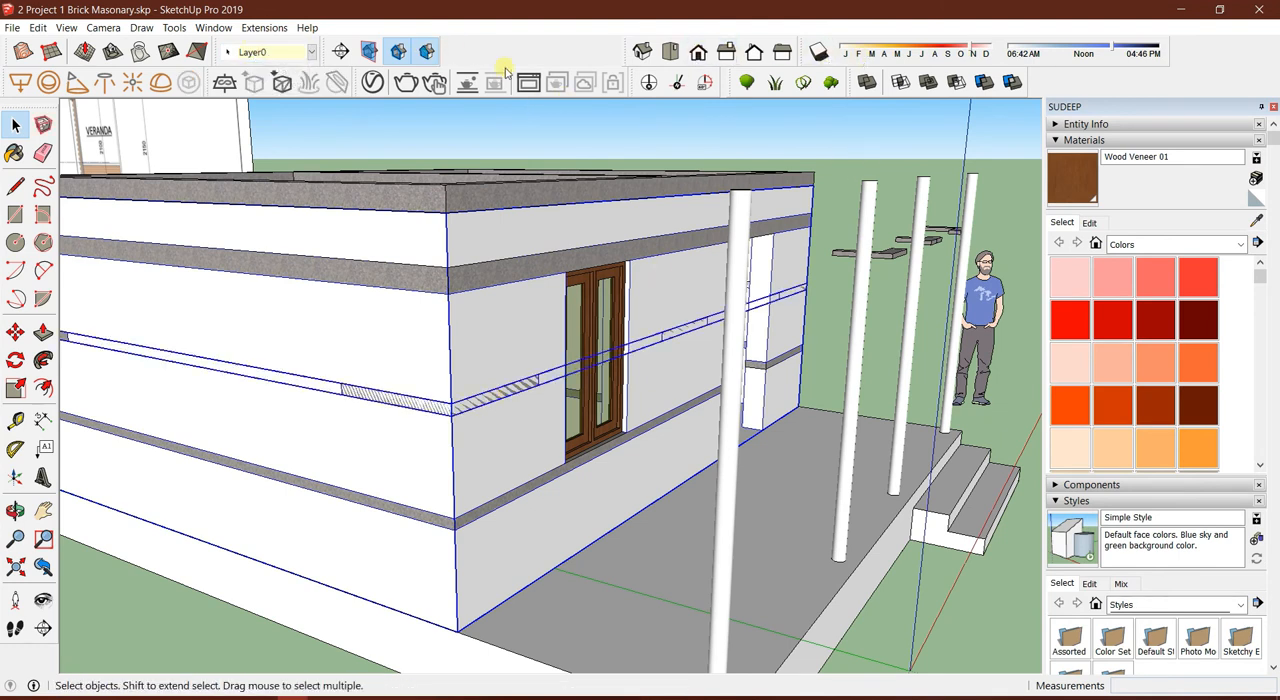
click(1013, 84)
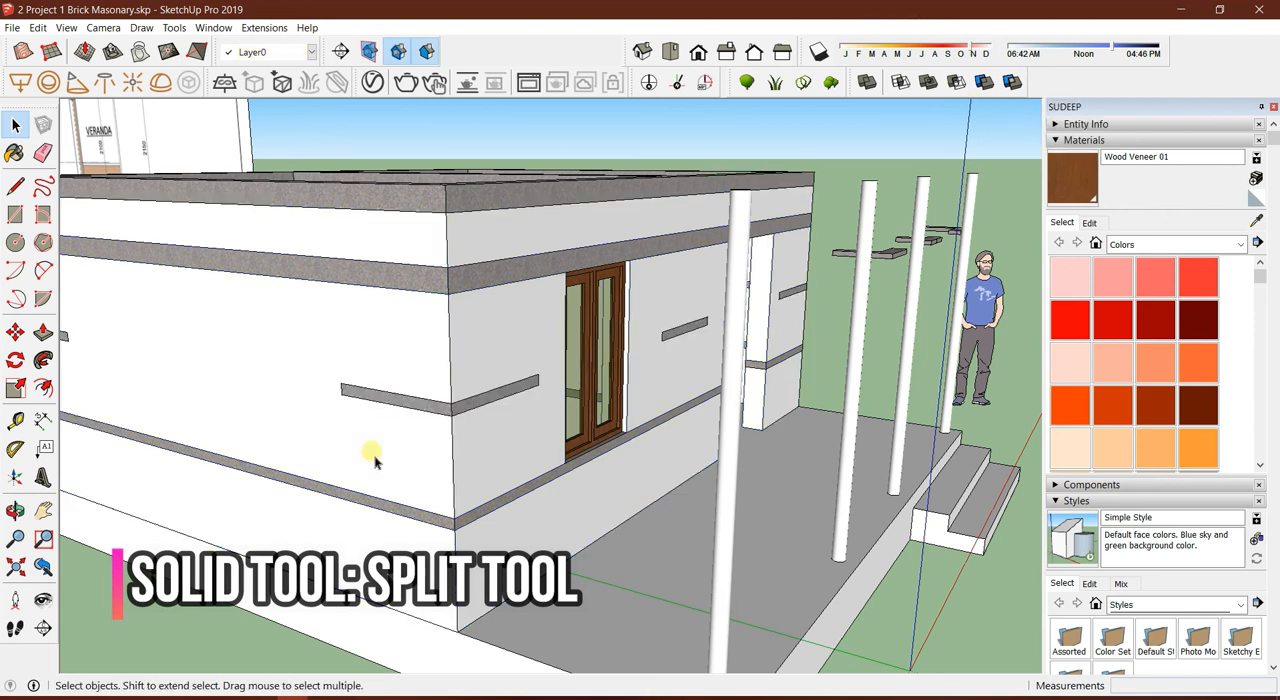
Open the split wall solid and examine the cuts at the mid-height stitch segments, including the corner
middle_drag(375, 458, 362, 500)
scroll(362, 500, down, 2)
scroll(648, 370, up, 3)
double_click(600, 348)
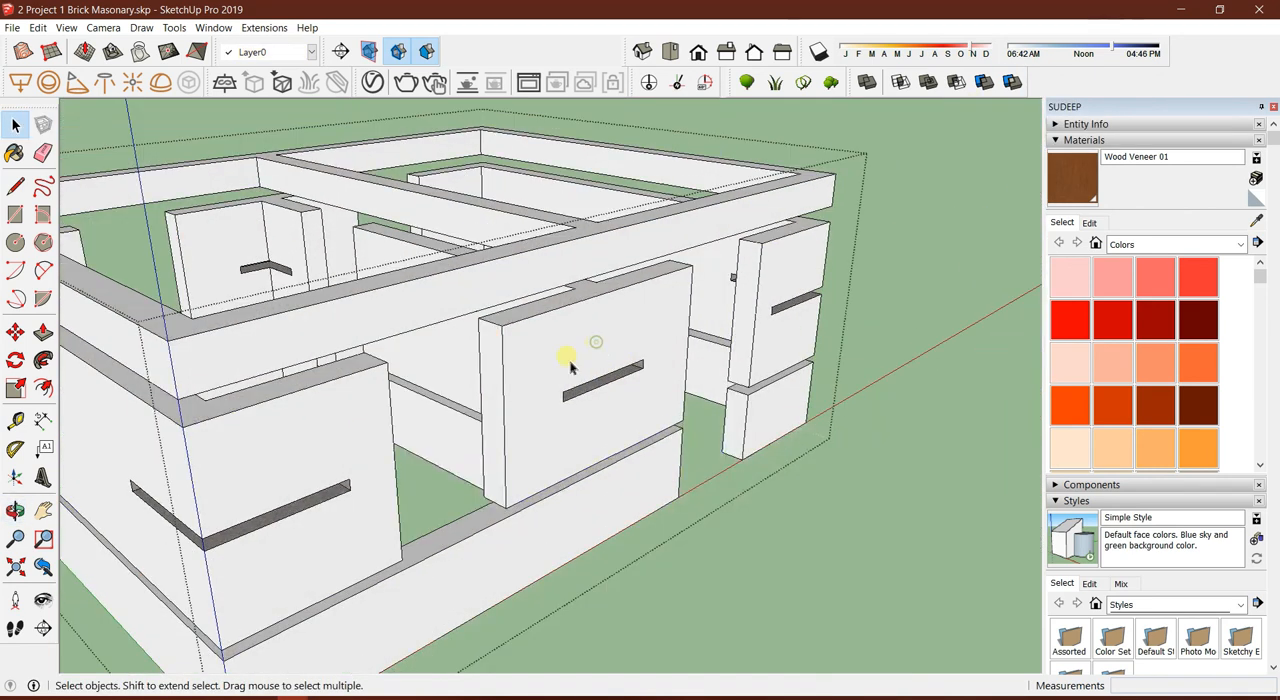
middle_drag(570, 368, 586, 263)
scroll(586, 263, up, 6)
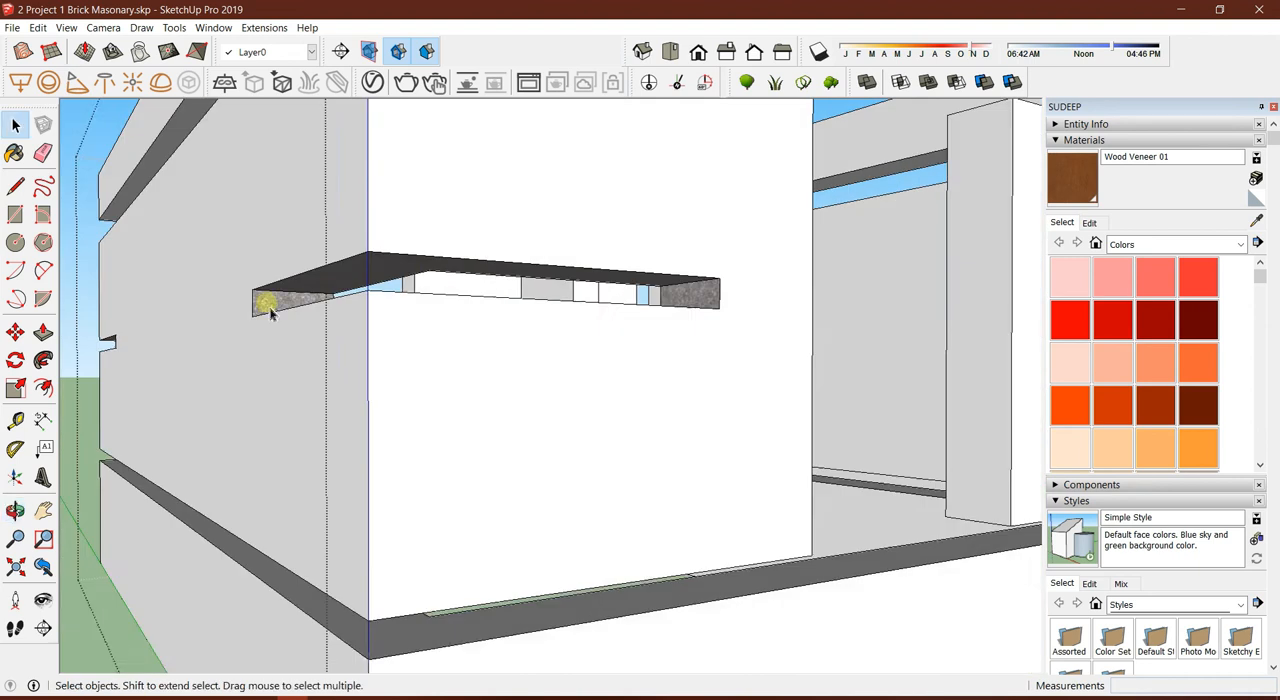
scroll(414, 334, down, 5)
key(Escape)
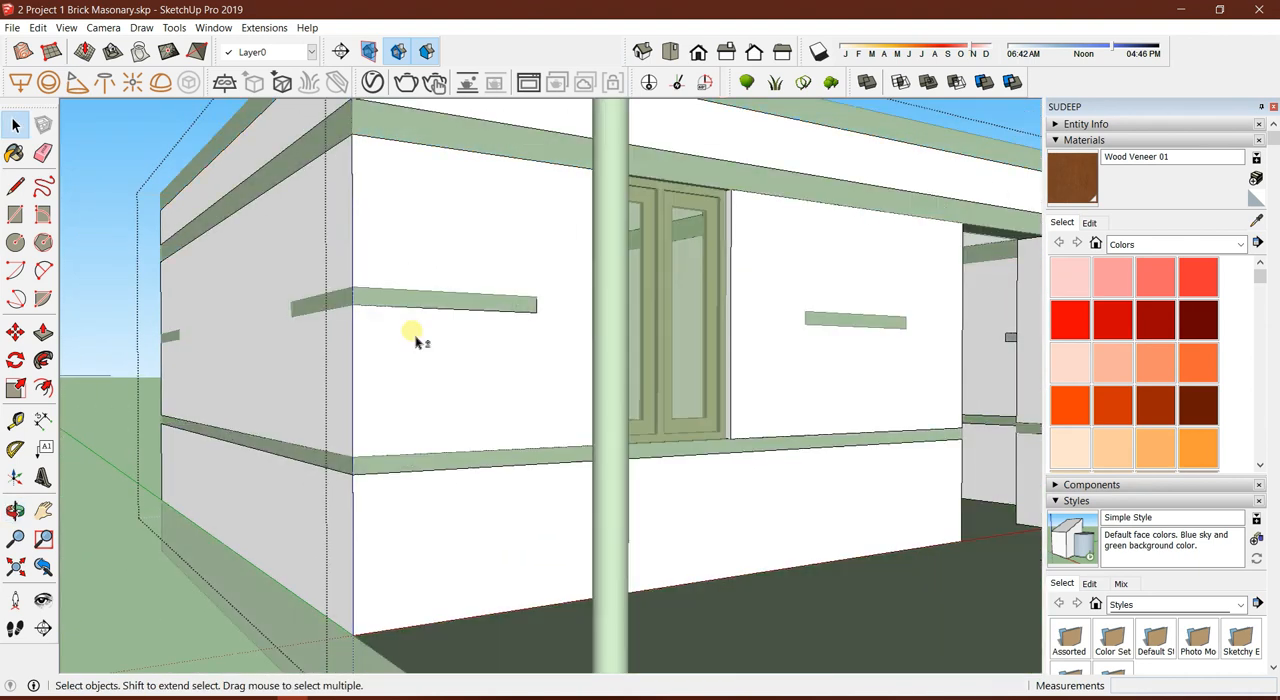
Check the wall and the separate stitch segments around the house corner, leaving the wall group closed
double_click(415, 341)
key(Escape)
double_click(415, 341)
key(Escape)
middle_drag(415, 341, 474, 430)
scroll(474, 430, down, 5)
scroll(371, 241, up, 4)
key(Escape)
scroll(495, 342, down, 3)
mouse_move(672, 361)
middle_down()
mouse_move(606, 440)
mouse_move(420, 366)
mouse_move(551, 291)
mouse_move(490, 371)
mouse_move(557, 386)
mouse_move(417, 451)
mouse_move(503, 297)
mouse_move(622, 295)
mouse_move(660, 365)
middle_up()
scroll(606, 440, up, 3)
scroll(490, 371, down, 3)
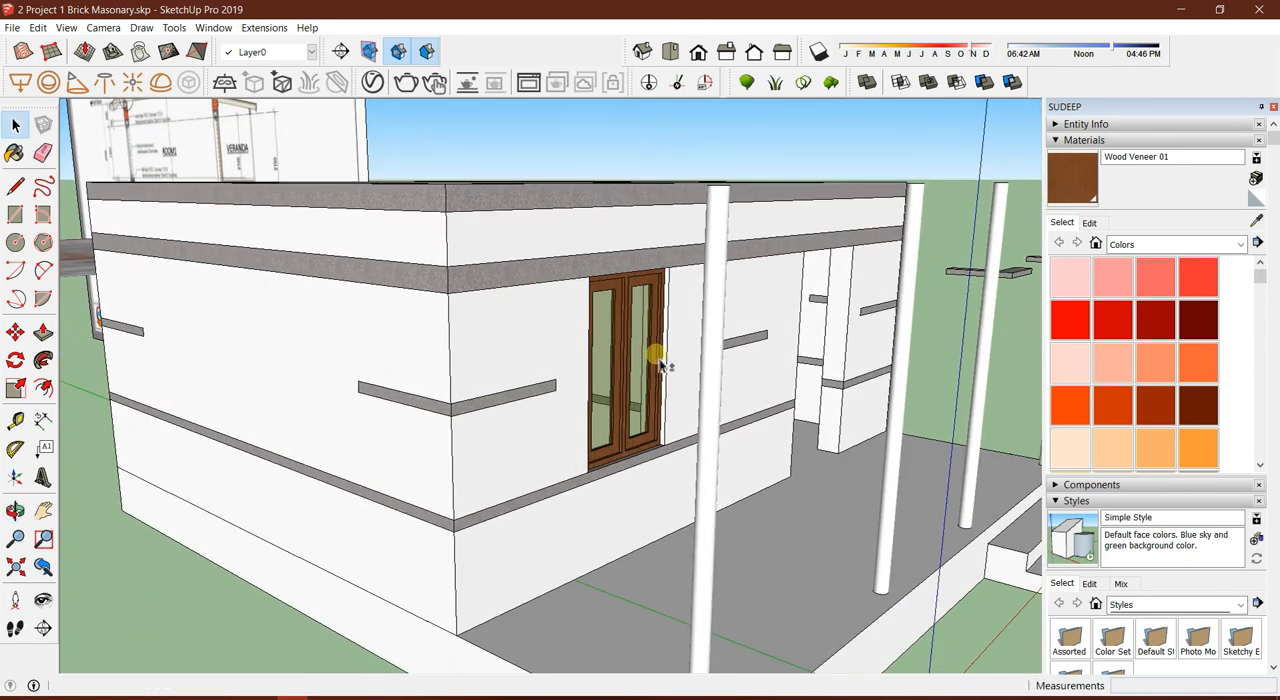